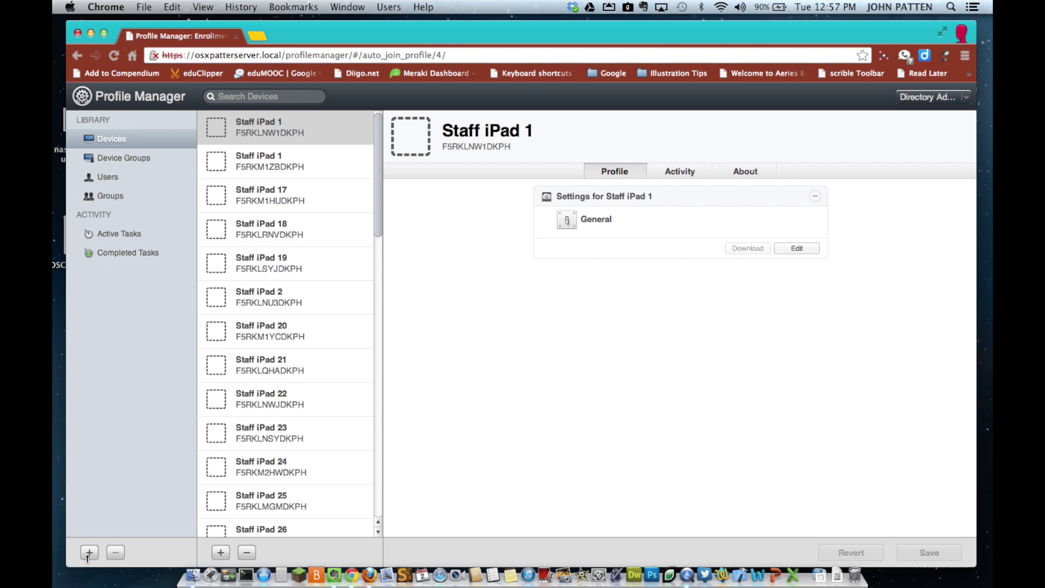
Create a new enrollment profile named StudentiPads and save it, confirming the save.
{"action": "left_click", "coordinate": [90, 553]}
{"action": "left_click", "coordinate": [119, 534]}
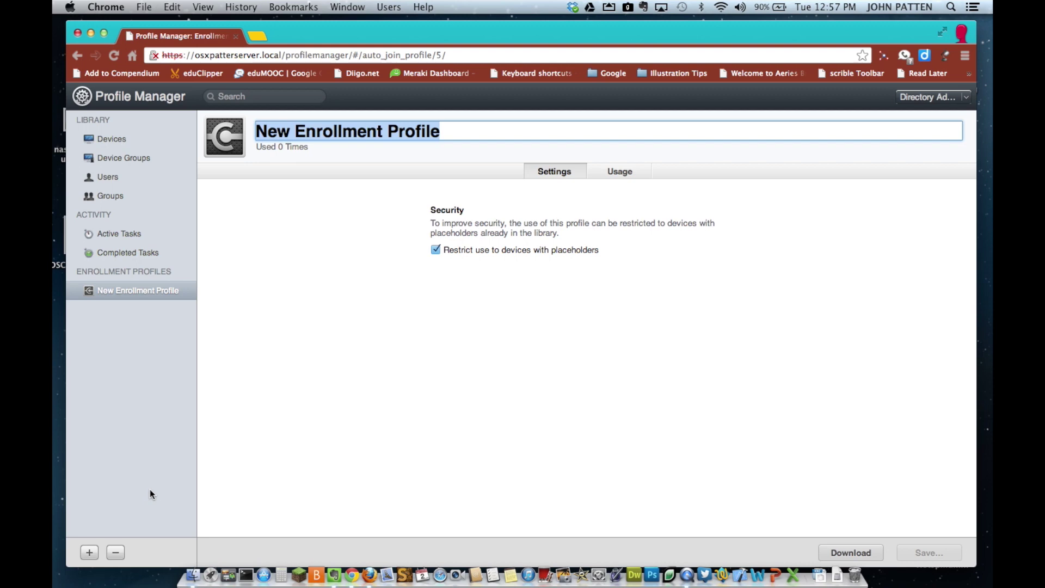
{"action": "type", "text": "Student"}
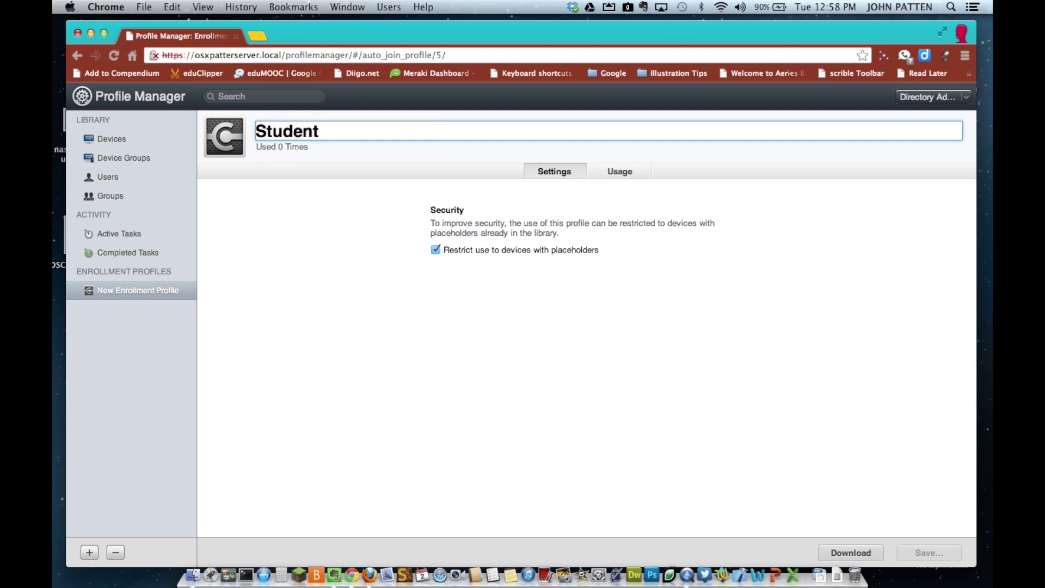
{"action": "type", "text": "iPads"}
{"action": "left_click", "coordinate": [674, 277]}
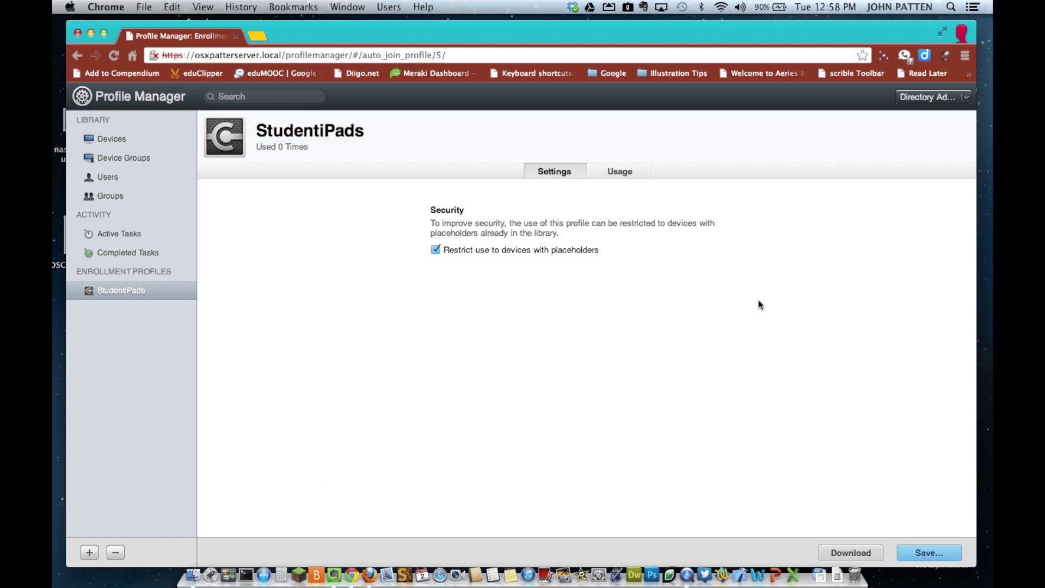
{"action": "left_click", "coordinate": [935, 552]}
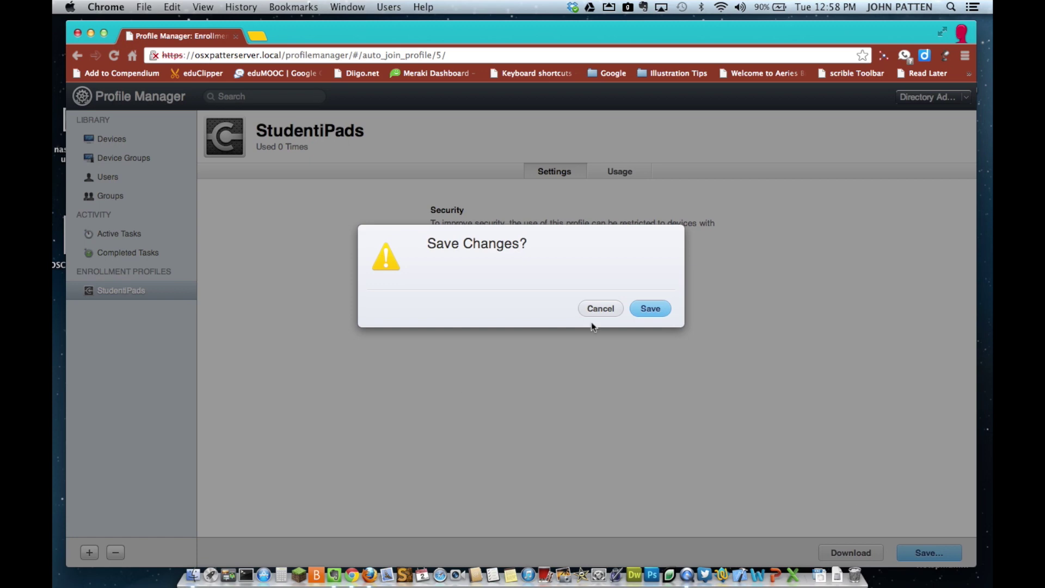
{"action": "left_click", "coordinate": [648, 316]}
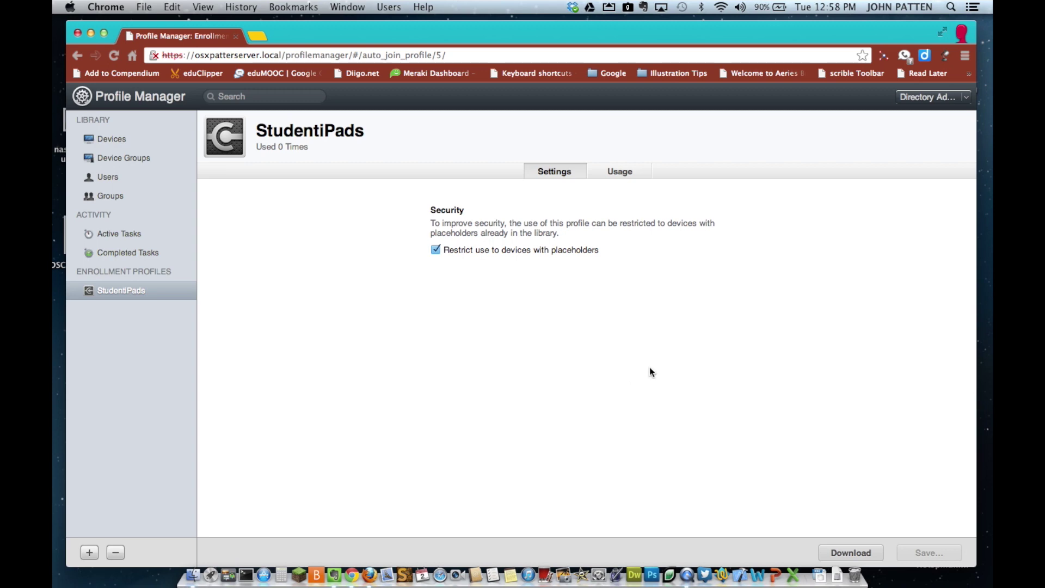
Download the susd Trust Profile and the StudentiPads enrollment profile as .mobileconfig files.
{"action": "left_click", "coordinate": [967, 99]}
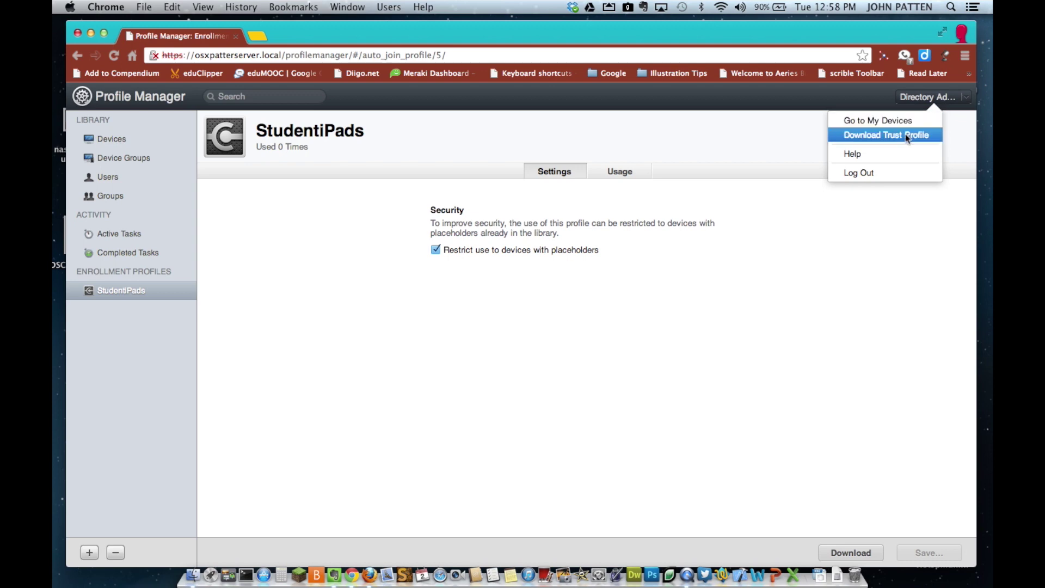
{"action": "left_click", "coordinate": [842, 138]}
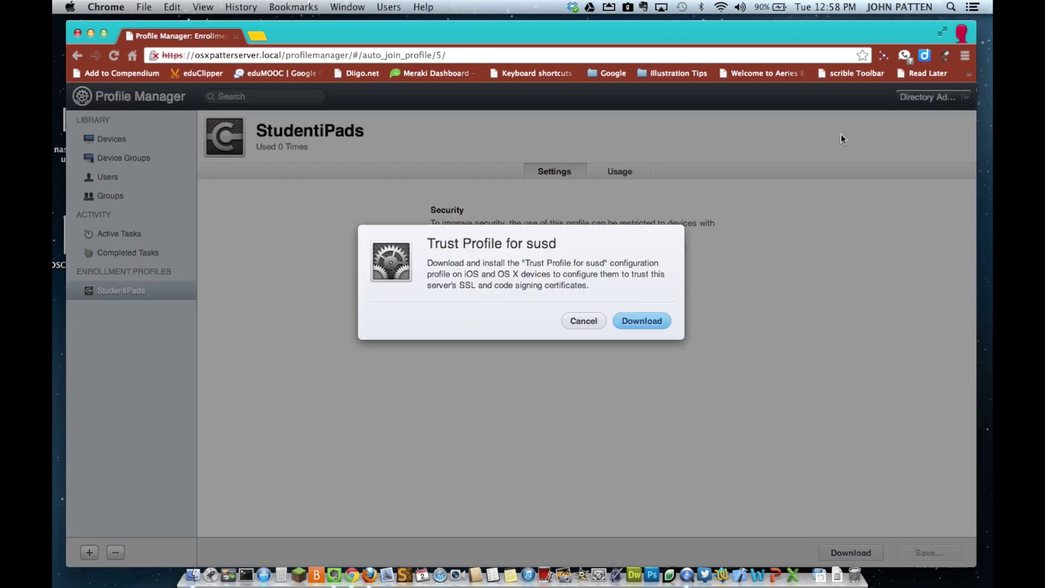
{"action": "left_click", "coordinate": [639, 322]}
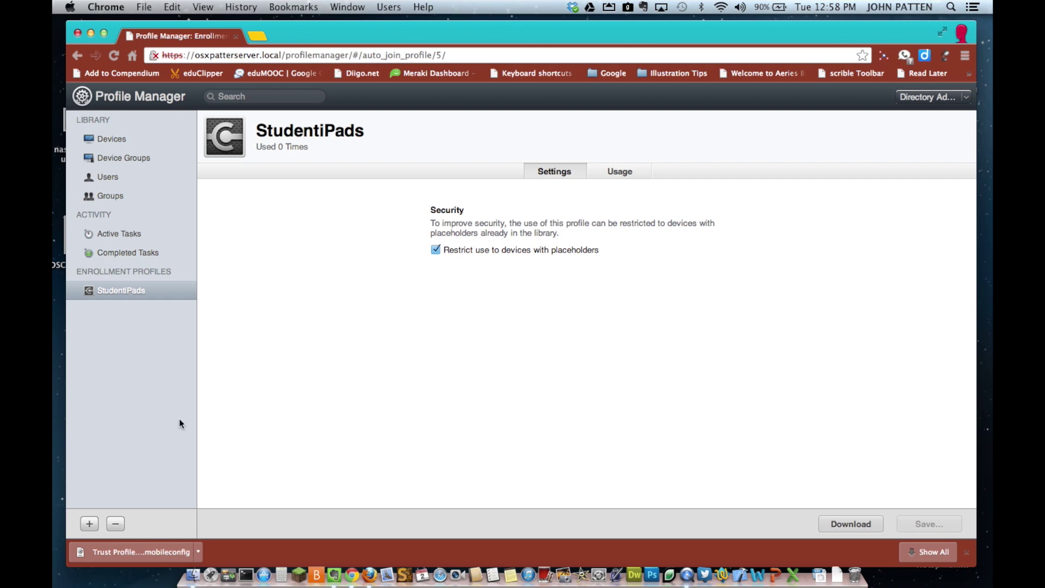
{"action": "left_click", "coordinate": [849, 524]}
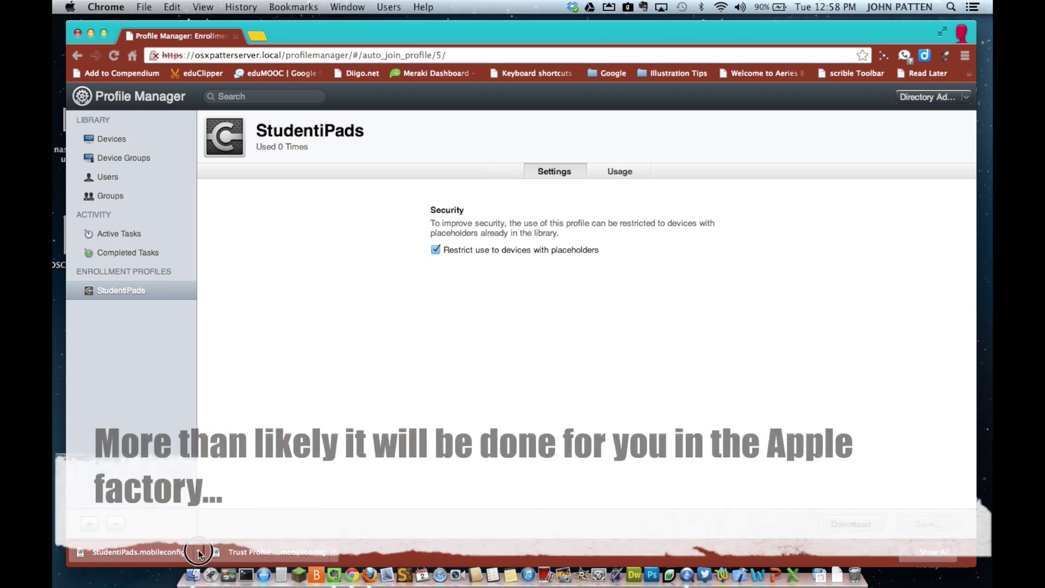
Reveal the downloads in Finder and drag StudentiPads.mobileconfig and the Trust Profile onto the desktop.
{"action": "left_click", "coordinate": [198, 551]}
{"action": "left_click", "coordinate": [248, 527]}
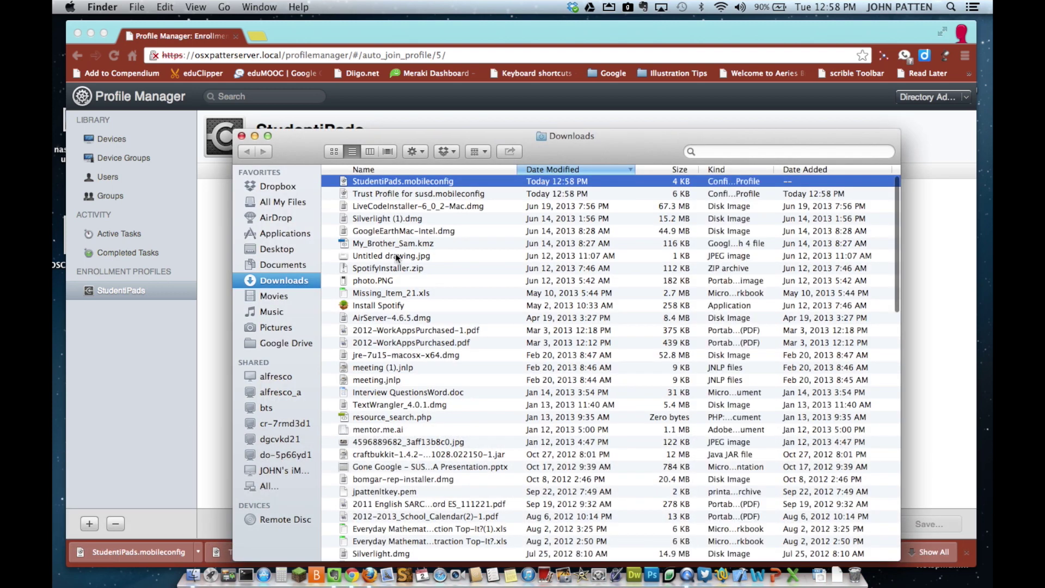
{"action": "left_click", "coordinate": [389, 193]}
{"action": "left_click", "coordinate": [388, 186]}
{"action": "left_click", "coordinate": [388, 195], "text": "shift"}
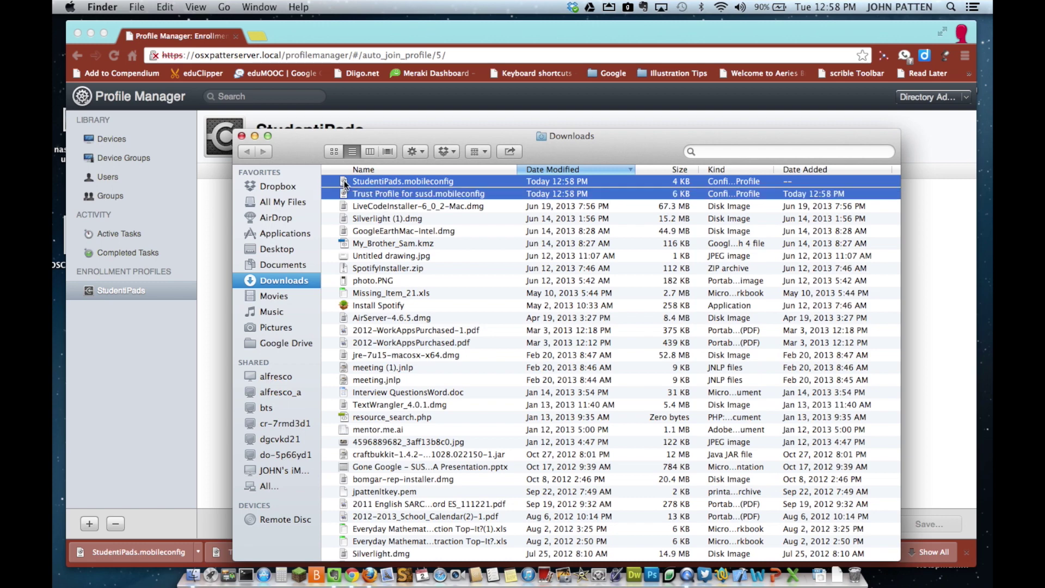
{"action": "left_click_drag", "start_coordinate": [337, 184], "coordinate": [287, 249]}
{"action": "left_click", "coordinate": [242, 136]}
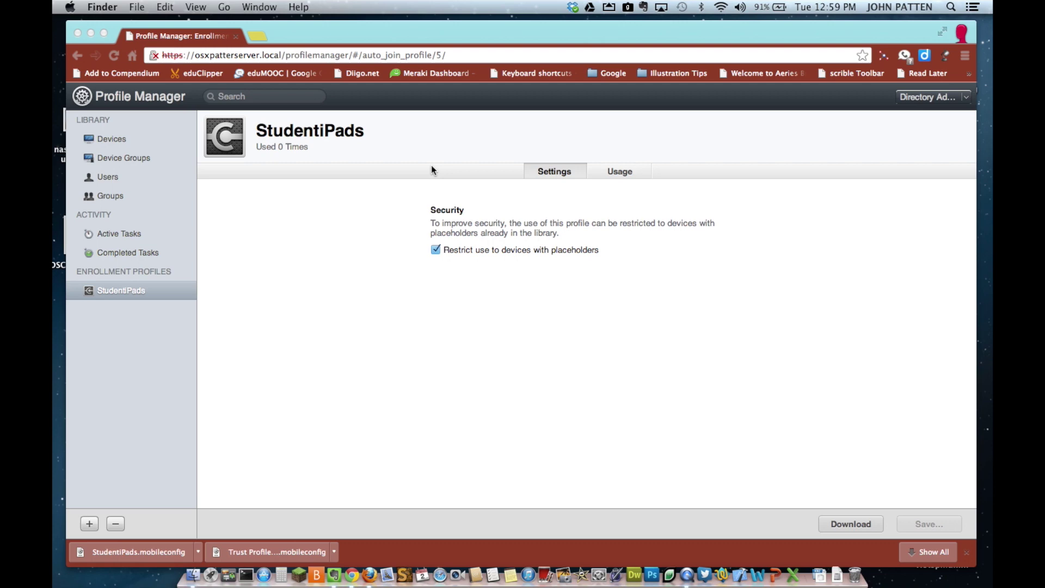
{"action": "left_click", "coordinate": [92, 33]}
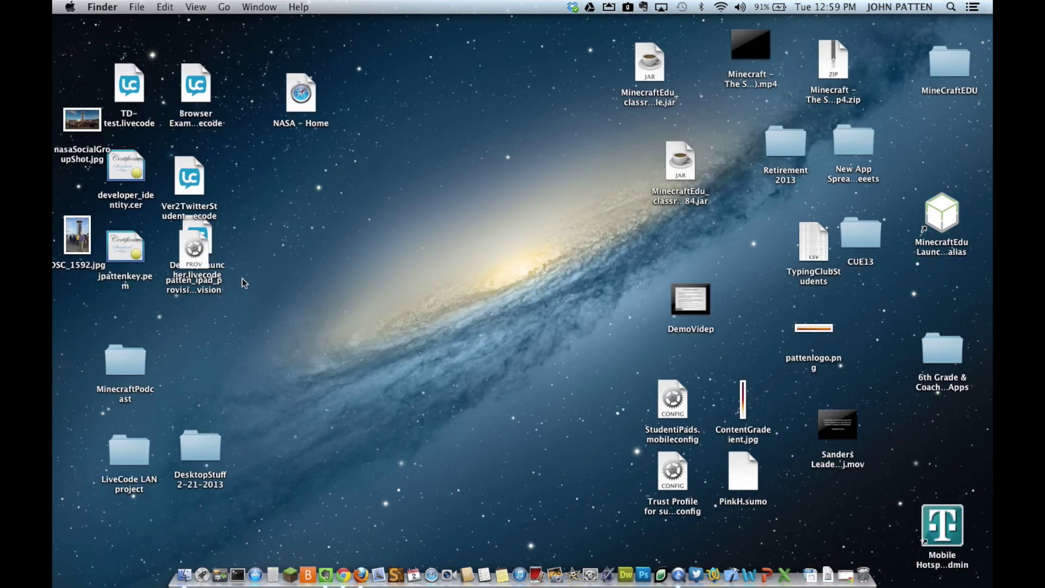
Launch Apple Configurator from Launchpad and move its window off the desktop files.
{"action": "left_click", "coordinate": [202, 575]}
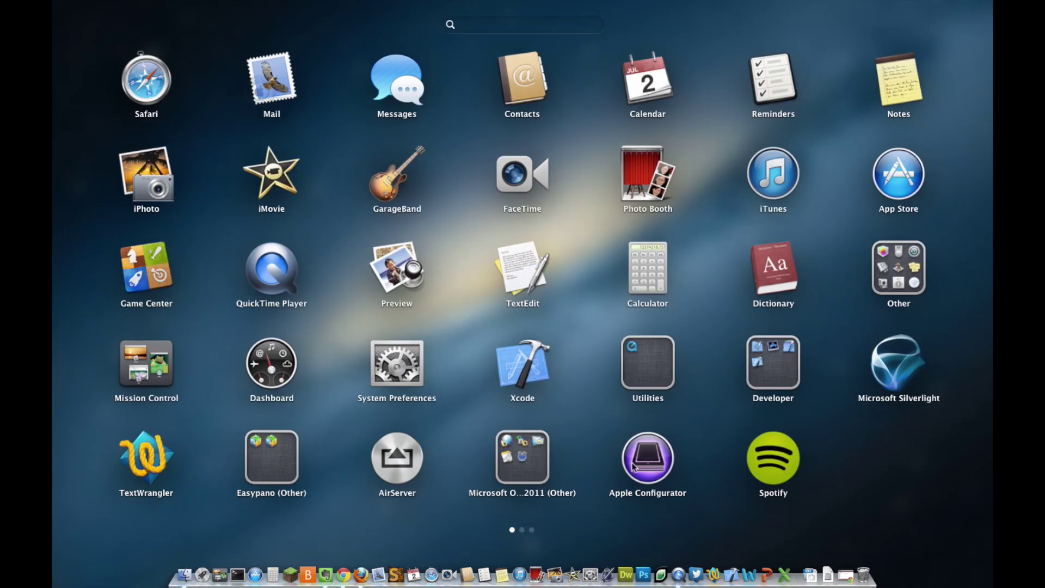
{"action": "left_click", "coordinate": [634, 467]}
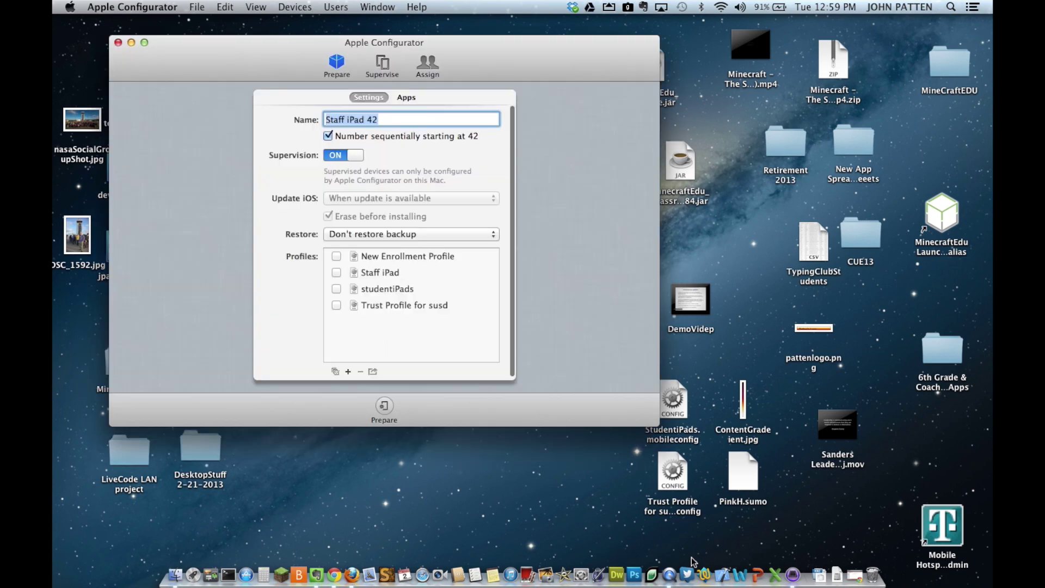
{"action": "left_click_drag", "start_coordinate": [584, 47], "coordinate": [665, 124]}
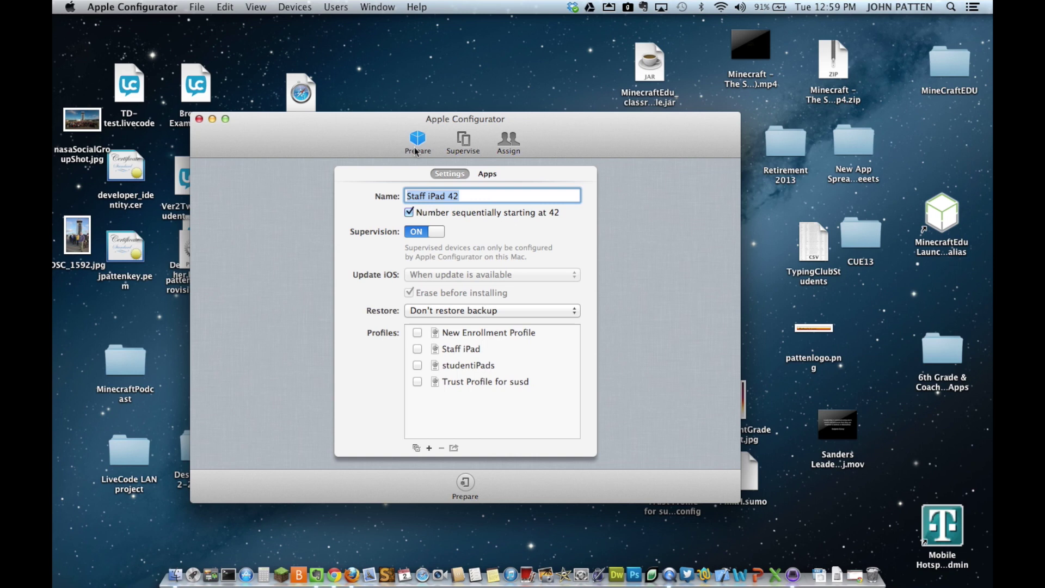
Name the devices 'New Student iPads', numbered sequentially starting at 1.
{"action": "left_click", "coordinate": [460, 197]}
{"action": "key", "text": "super+a"}
{"action": "type", "text": "New St"}
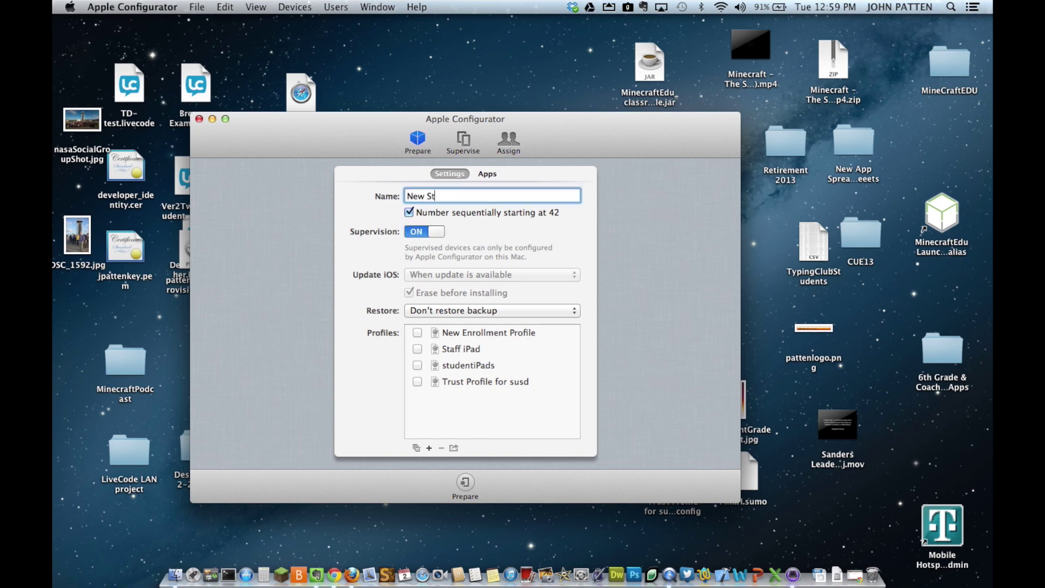
{"action": "type", "text": "udent iPads"}
{"action": "left_click", "coordinate": [486, 212]}
{"action": "left_click", "coordinate": [411, 212]}
{"action": "left_click_drag", "start_coordinate": [622, 128], "coordinate": [479, 113]}
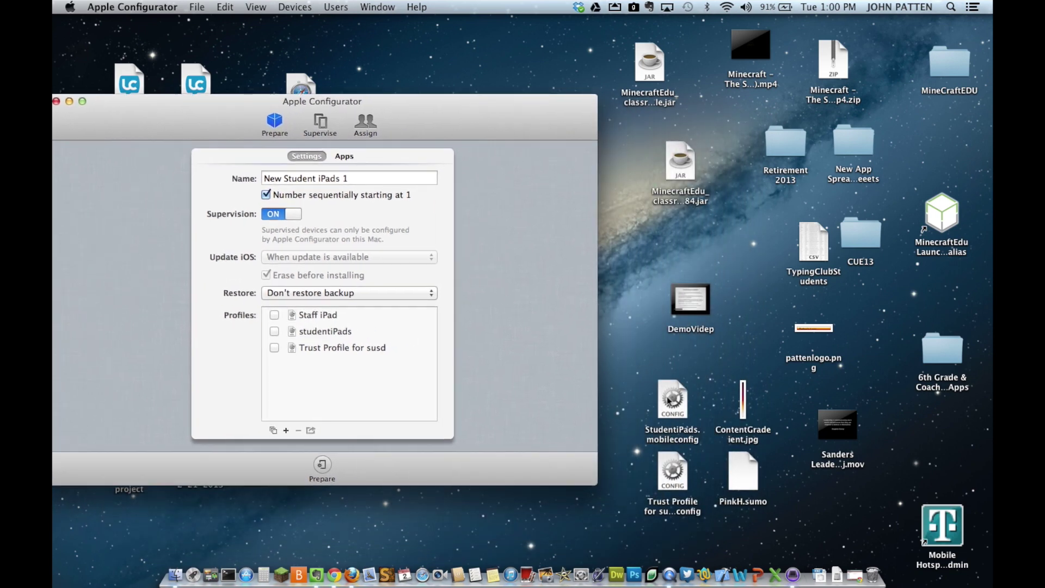
Drag the StudentiPads and Trust Profile files into the profiles list, replacing Trust Profile for susd.
{"action": "left_click_drag", "start_coordinate": [668, 397], "coordinate": [670, 365]}
{"action": "left_click_drag", "start_coordinate": [673, 472], "coordinate": [678, 447]}
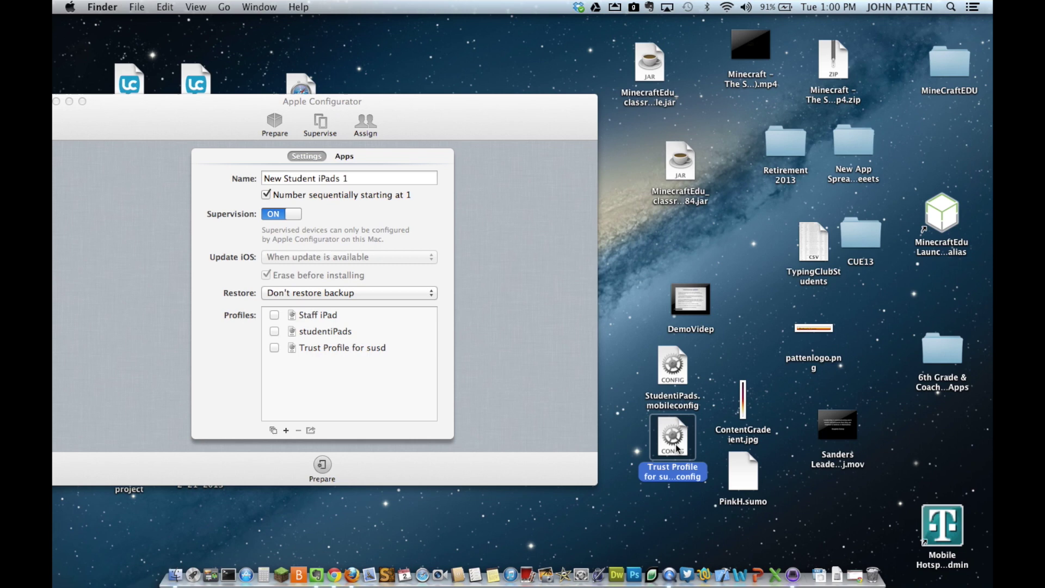
{"action": "left_click_drag", "start_coordinate": [674, 376], "coordinate": [370, 374]}
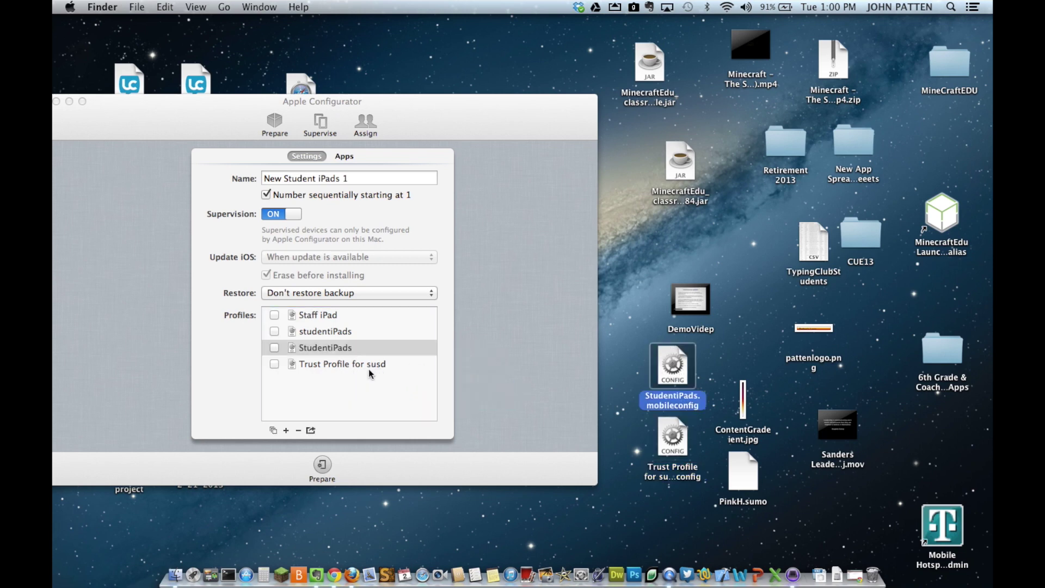
{"action": "left_click", "coordinate": [669, 436]}
{"action": "left_click_drag", "start_coordinate": [668, 435], "coordinate": [366, 399]}
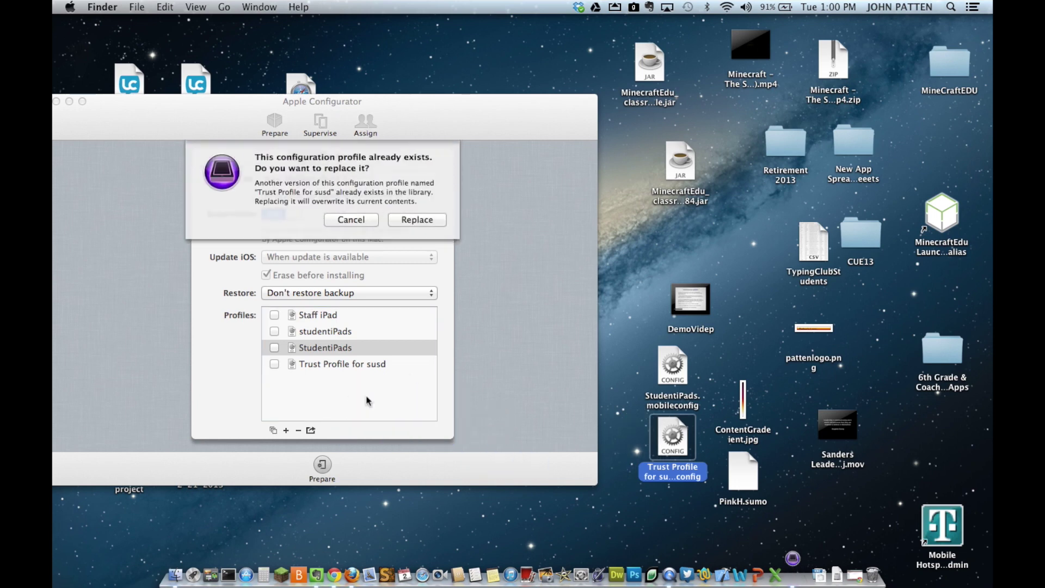
{"action": "left_click", "coordinate": [423, 219]}
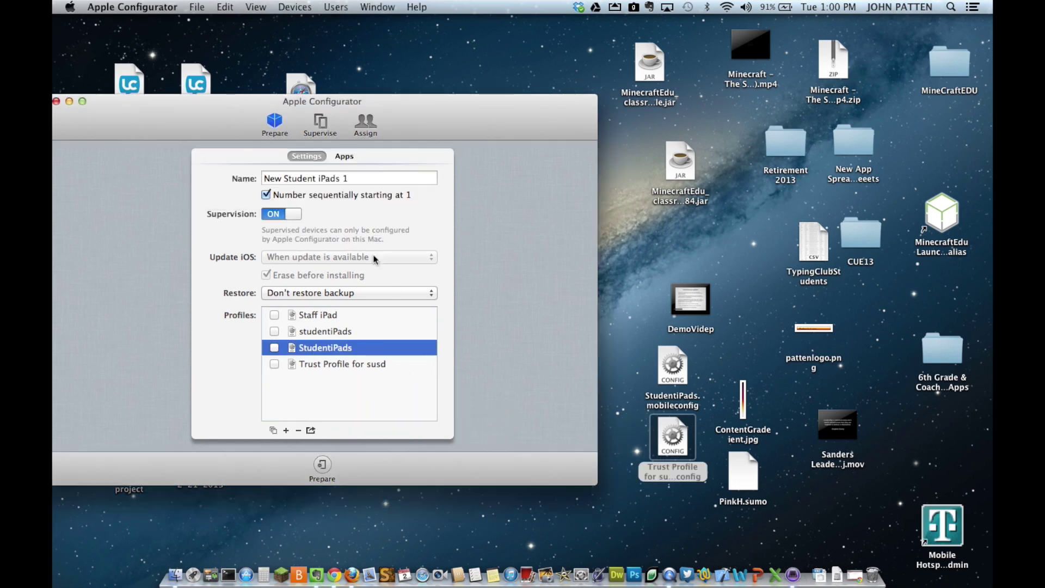
Remove the duplicate lowercase studentiPads entry, confirming with Delete Profile.
{"action": "left_click", "coordinate": [275, 331]}
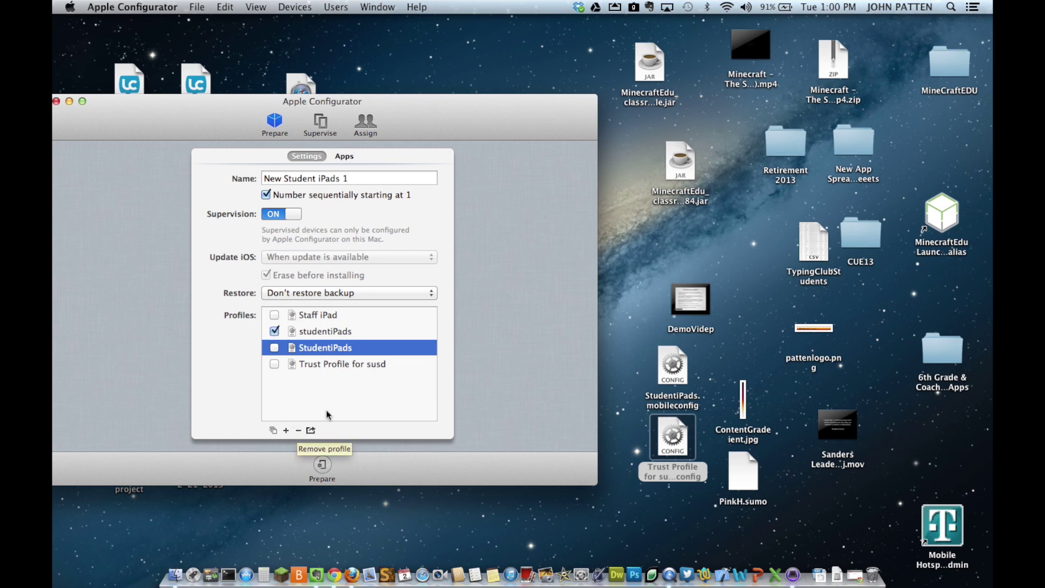
{"action": "left_click", "coordinate": [298, 431]}
{"action": "left_click", "coordinate": [324, 329]}
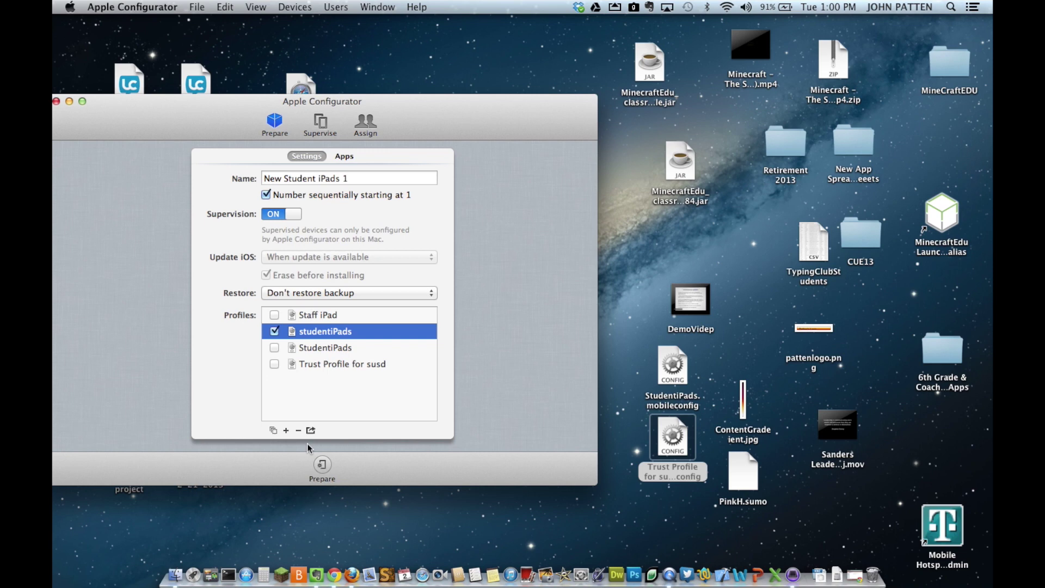
{"action": "left_click", "coordinate": [298, 431]}
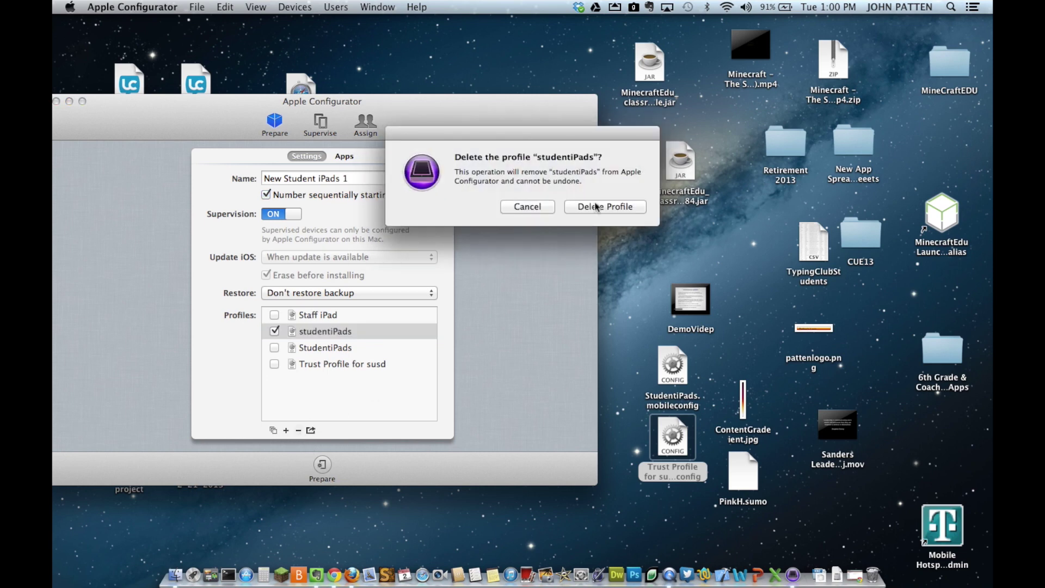
{"action": "left_click", "coordinate": [595, 207]}
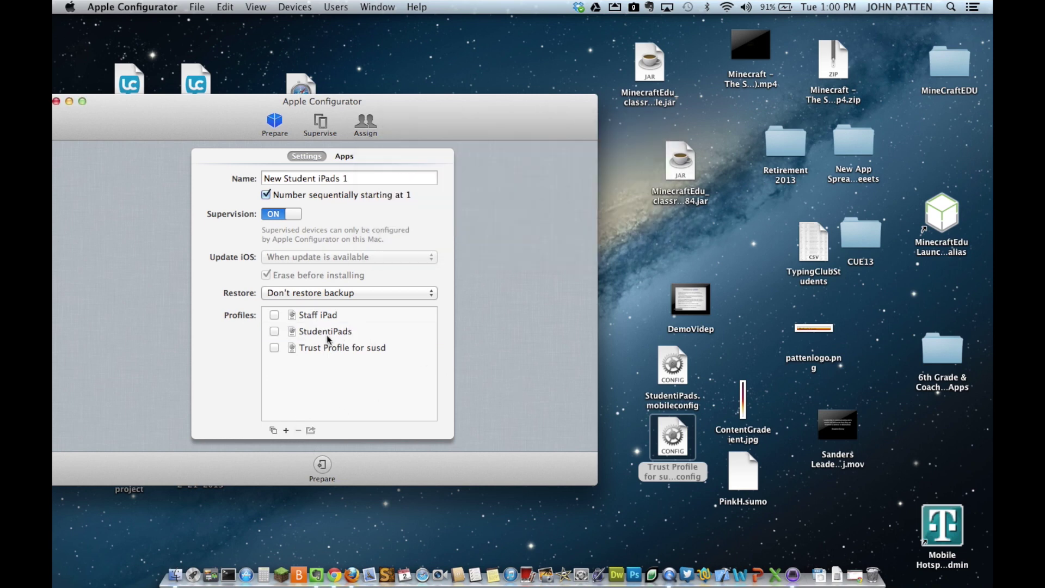
{"action": "left_click_drag", "start_coordinate": [401, 110], "coordinate": [549, 136]}
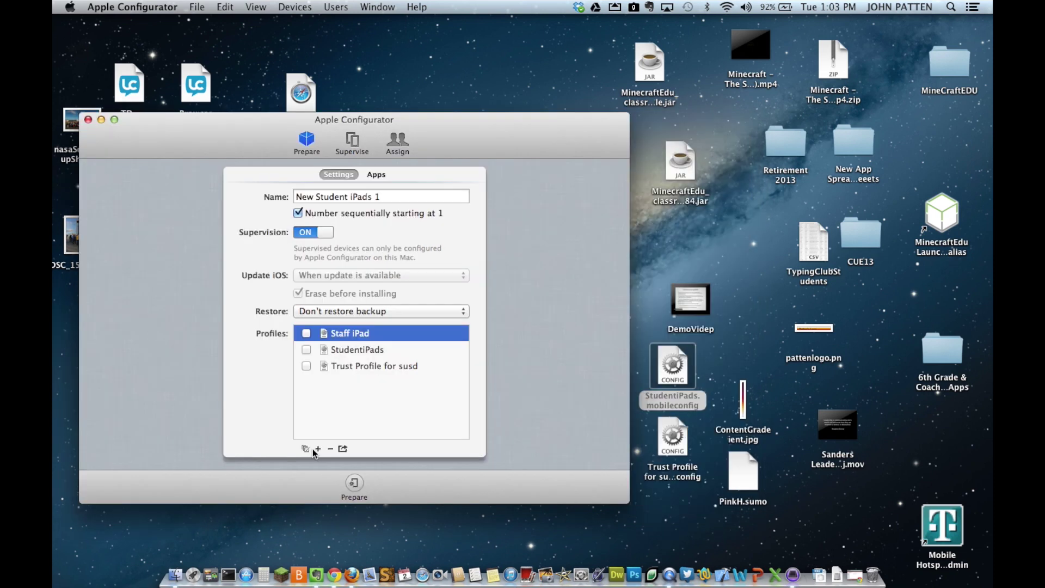
Create a new configuration profile and enter 'Wifi Settings' as its display name.
{"action": "left_click", "coordinate": [318, 449]}
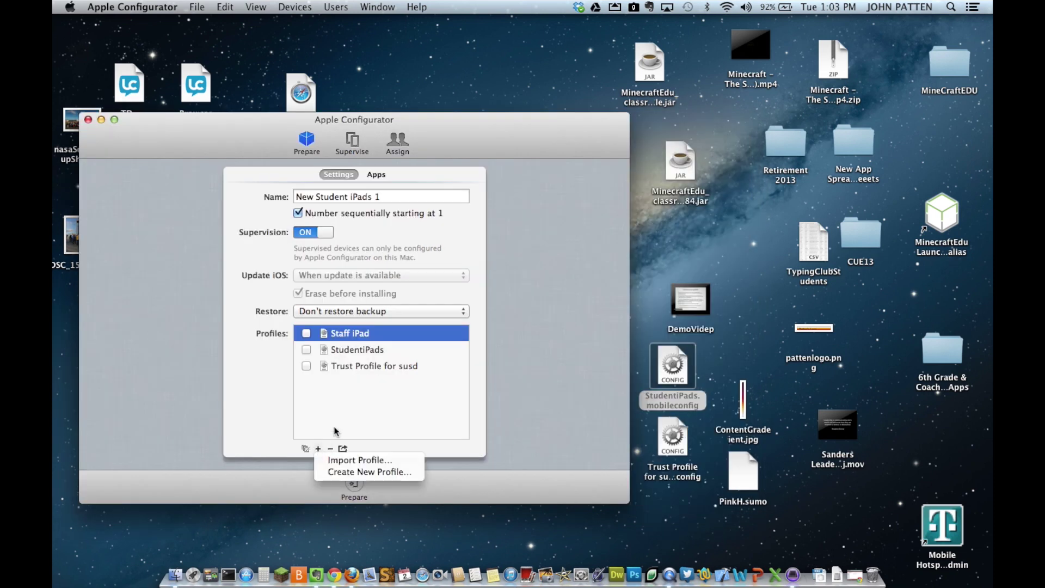
{"action": "left_click", "coordinate": [353, 471]}
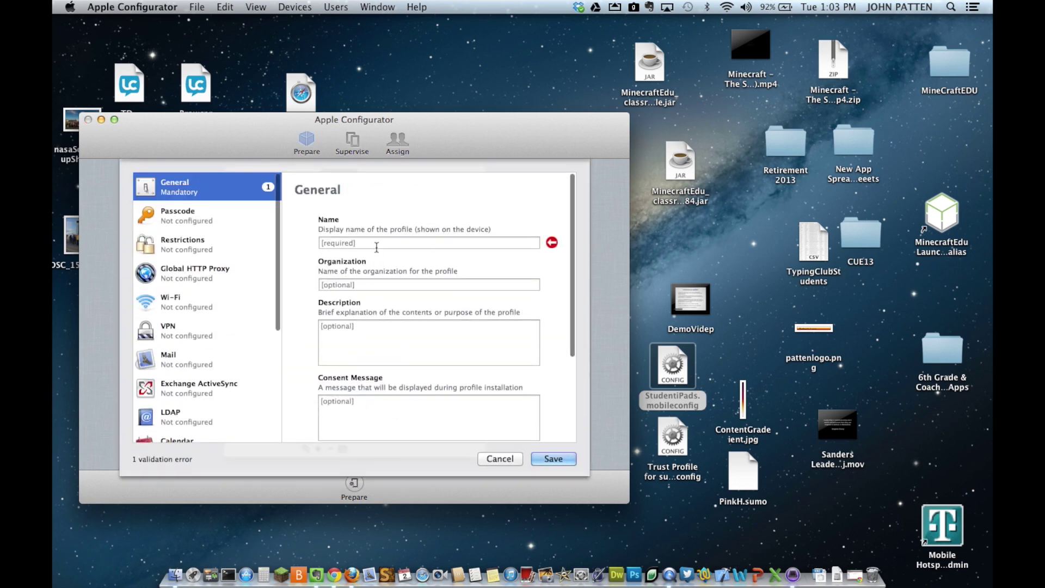
{"action": "left_click", "coordinate": [375, 243]}
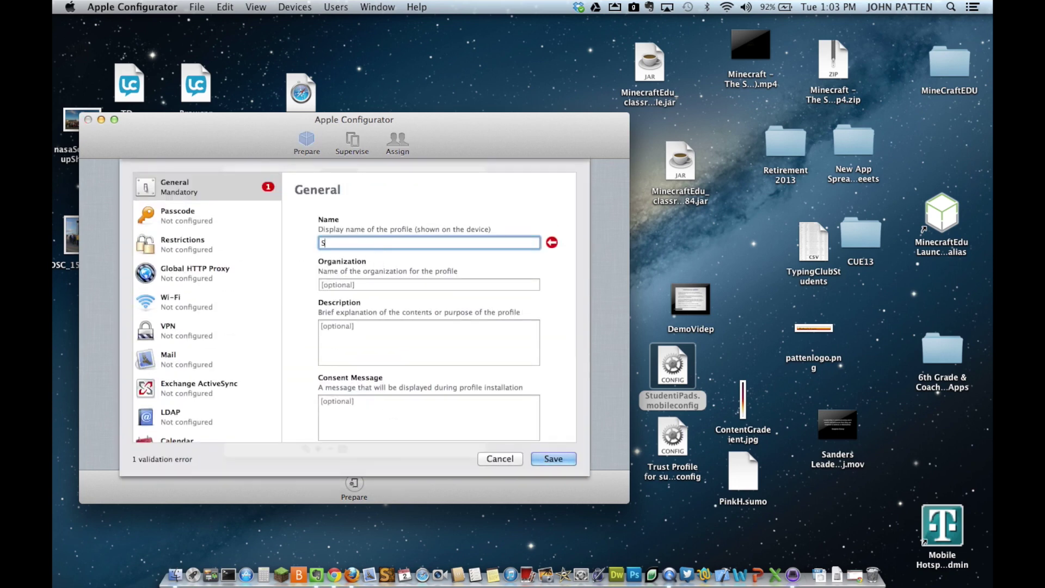
{"action": "type", "text": "Wifi Settings"}
{"action": "scroll", "coordinate": [410, 374], "scroll_direction": "down", "scroll_amount": 5}
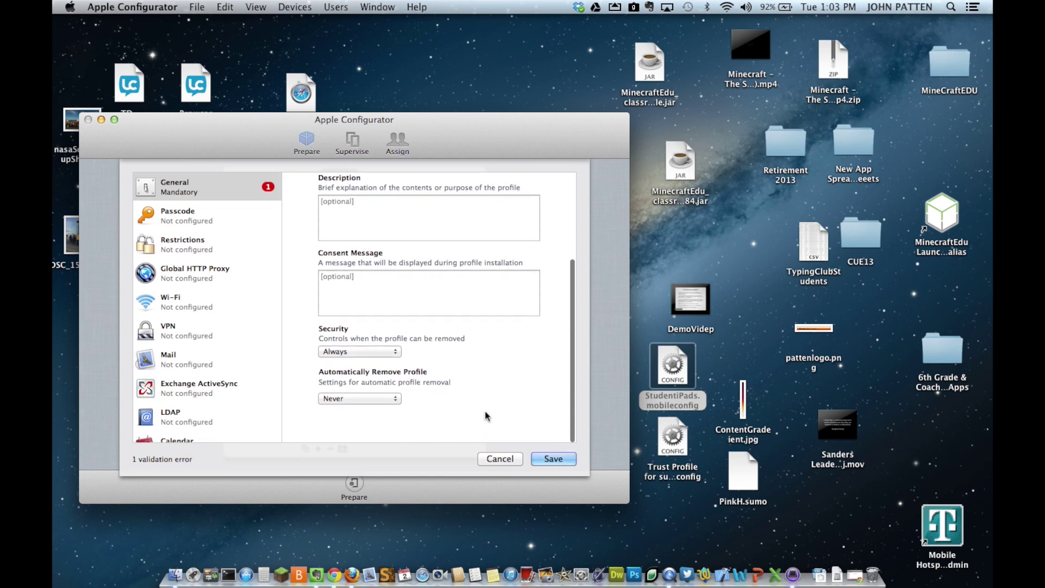
Add a Wi-Fi payload to the profile with SSID SUSDWiFi.
{"action": "left_click", "coordinate": [552, 458]}
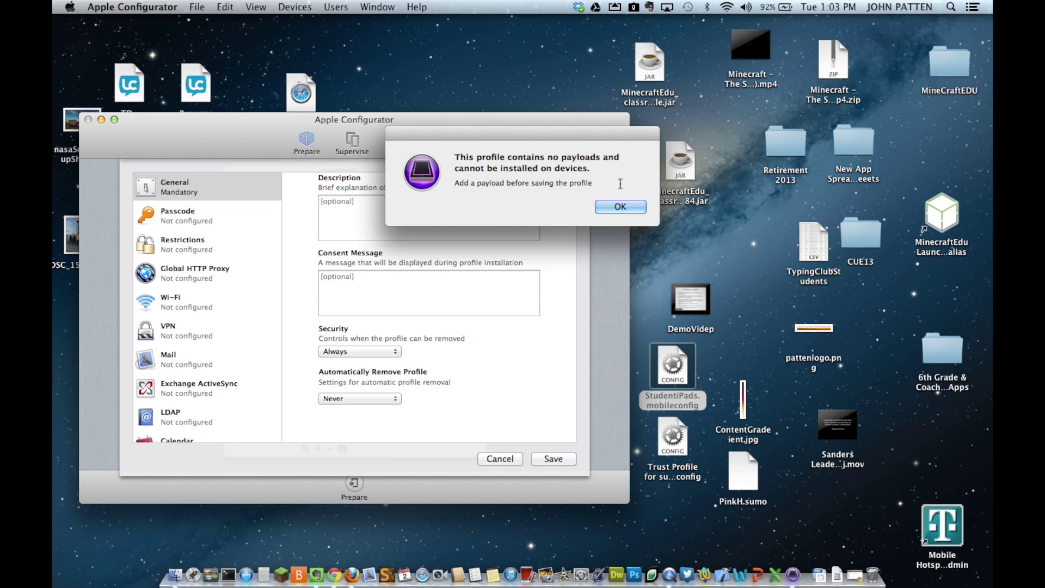
{"action": "left_click", "coordinate": [620, 207]}
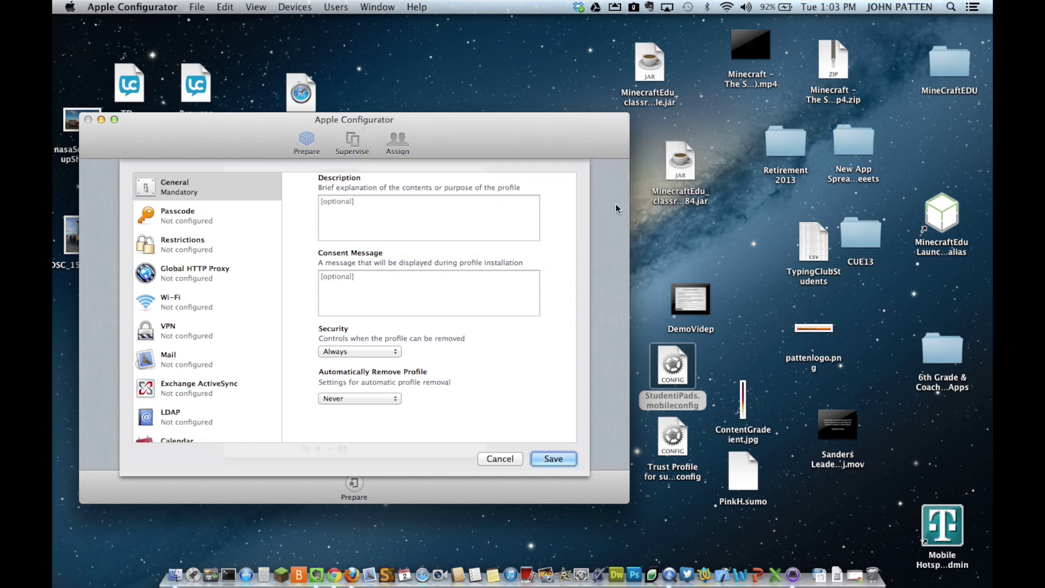
{"action": "left_click", "coordinate": [173, 304]}
{"action": "left_click", "coordinate": [428, 326]}
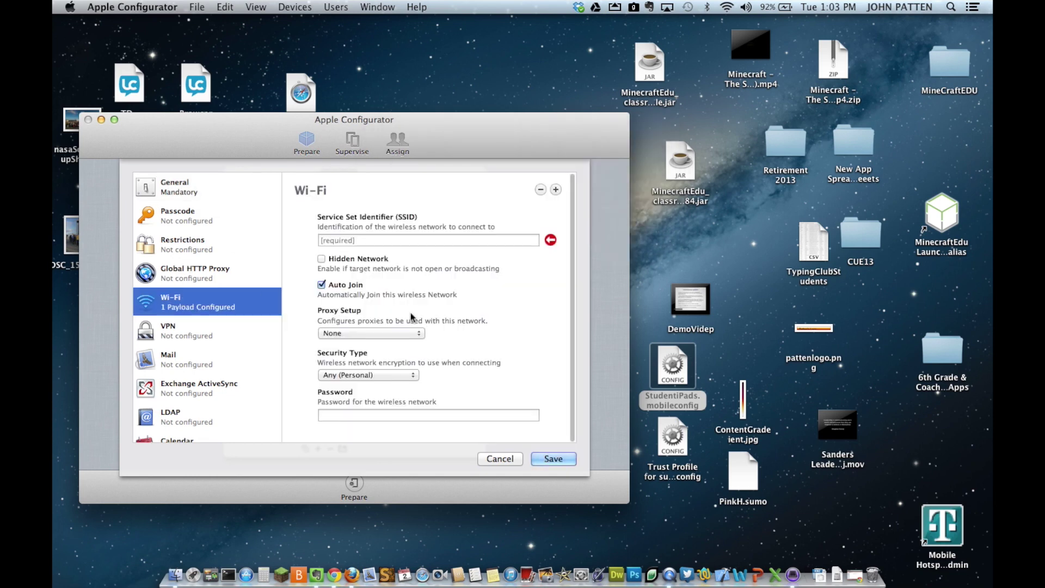
{"action": "left_click", "coordinate": [367, 241]}
{"action": "type", "text": "SUSDWiFi"}
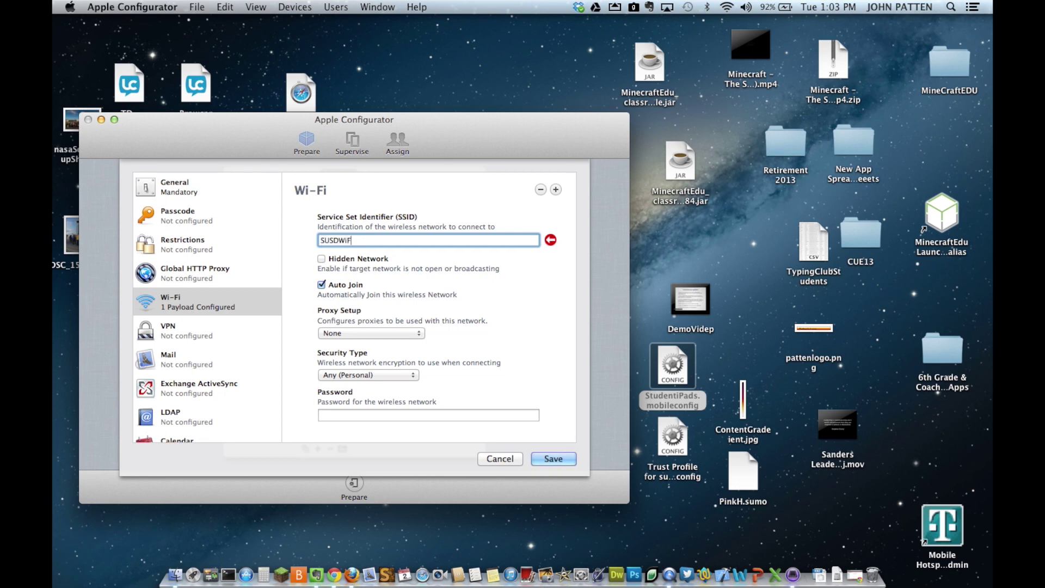
Set WPA / WPA2 security with the network password and save the Wifi Settings profile.
{"action": "left_click", "coordinate": [378, 375]}
{"action": "left_click", "coordinate": [365, 364]}
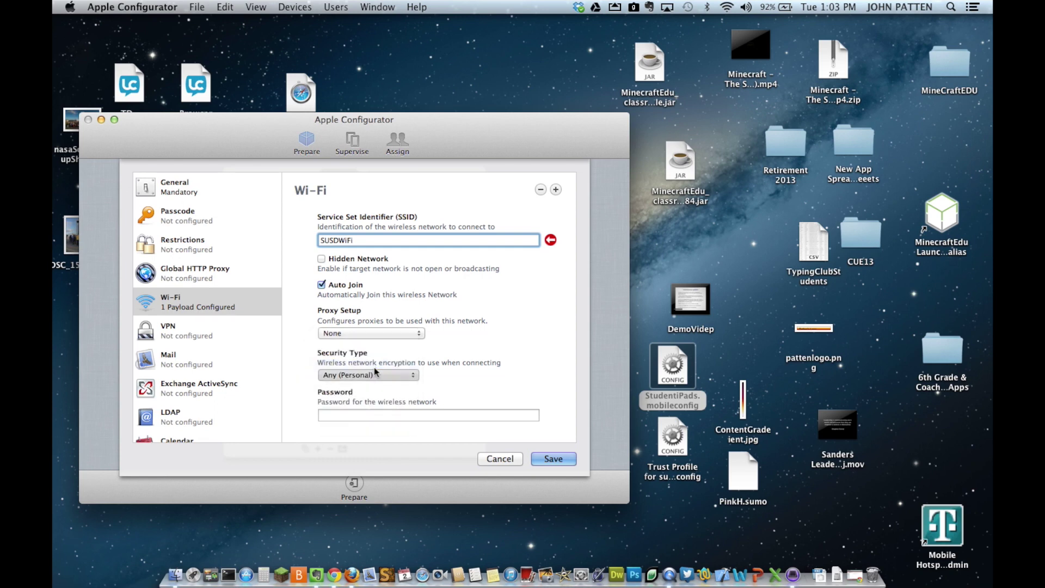
{"action": "left_click", "coordinate": [380, 417]}
{"action": "type", "text": "••••"}
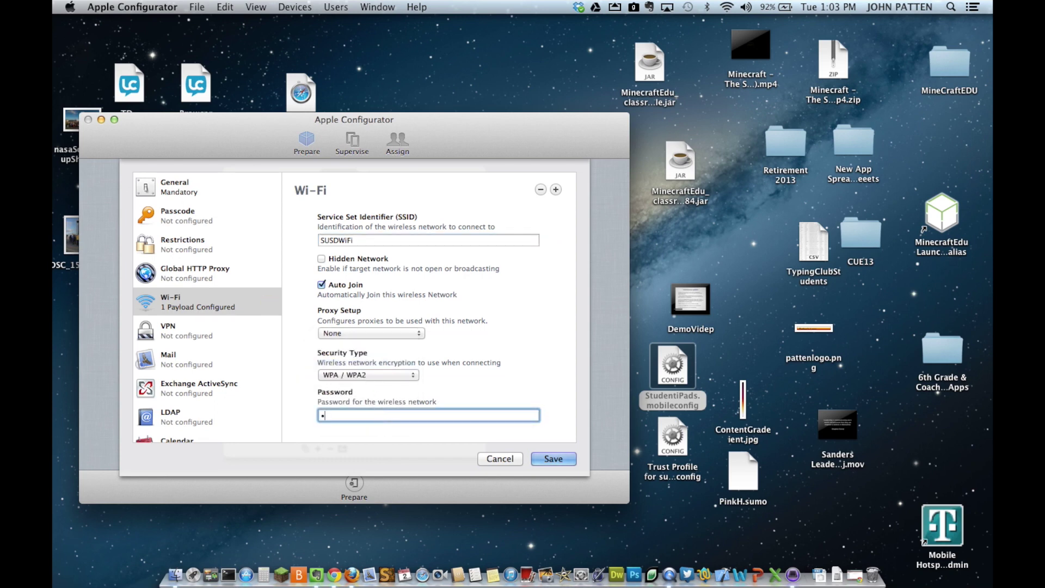
{"action": "type", "text": "•••••••••••••••"}
{"action": "scroll", "coordinate": [517, 392], "scroll_direction": "down", "scroll_amount": 2}
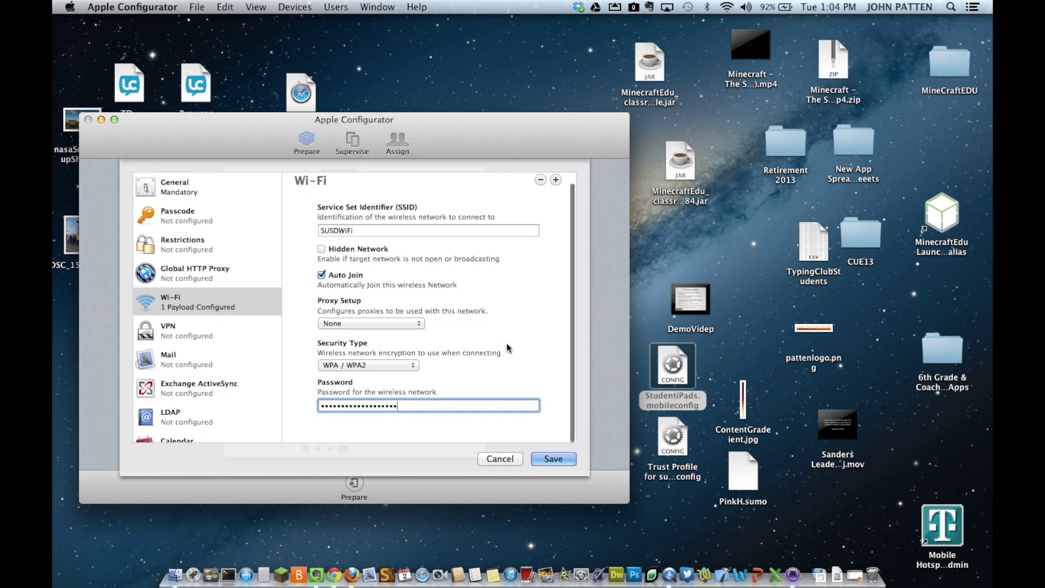
{"action": "left_click", "coordinate": [553, 459]}
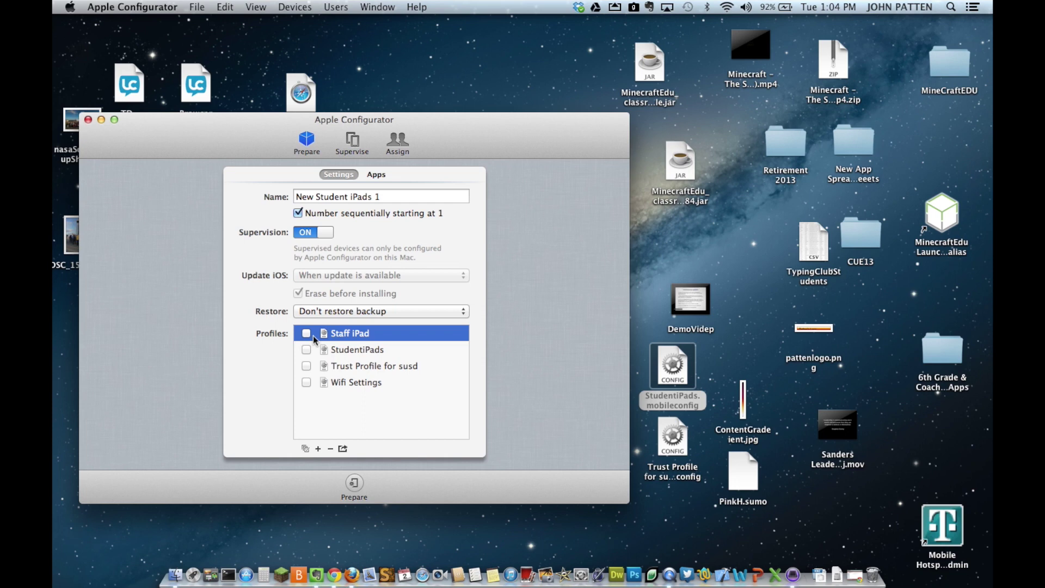
Inspect the Staff iPad profile's Wi-Fi payload and close it with Save.
{"action": "double_click", "coordinate": [345, 333]}
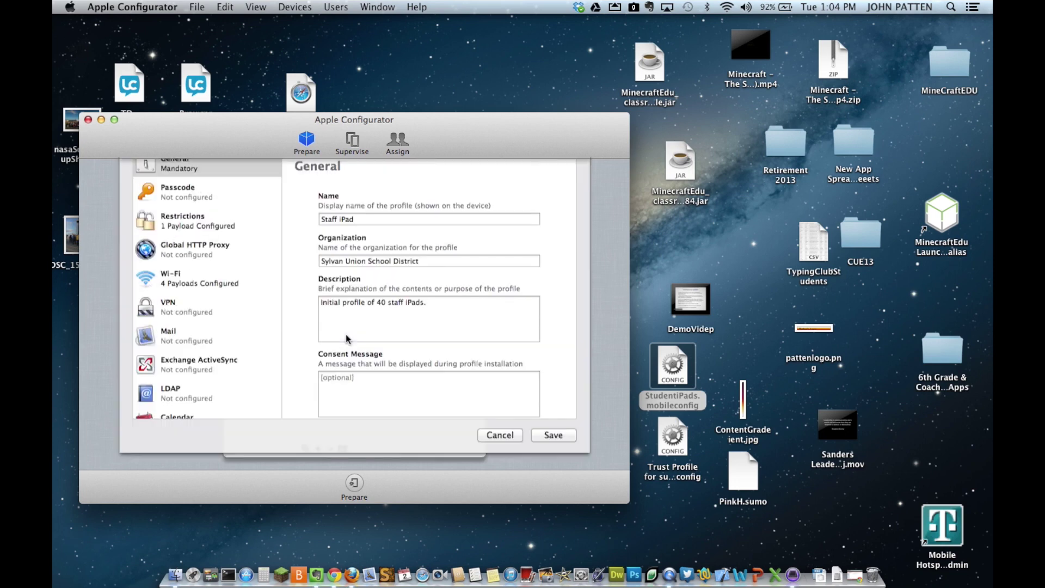
{"action": "left_click", "coordinate": [185, 303]}
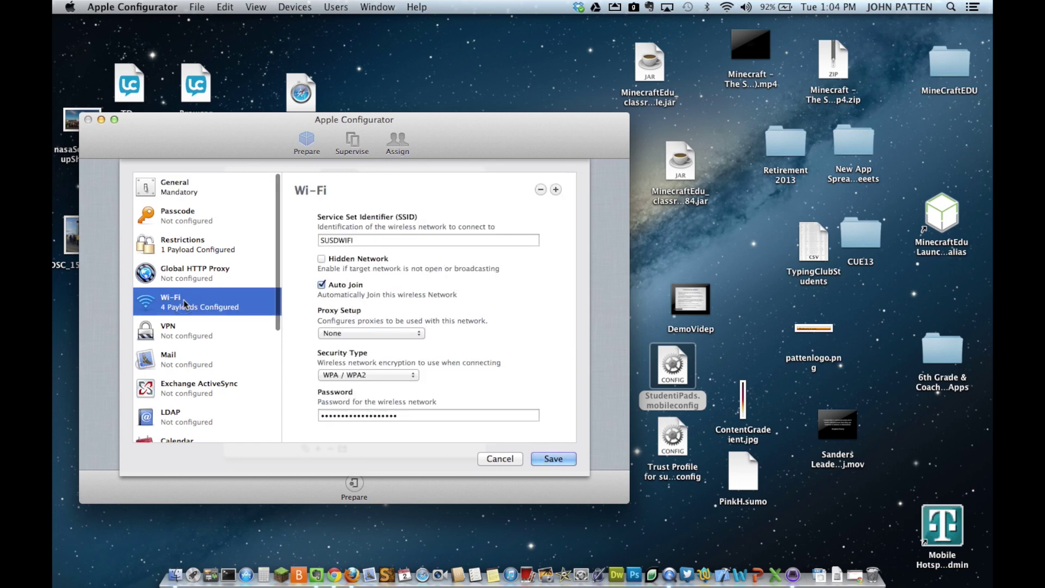
{"action": "left_click", "coordinate": [549, 464]}
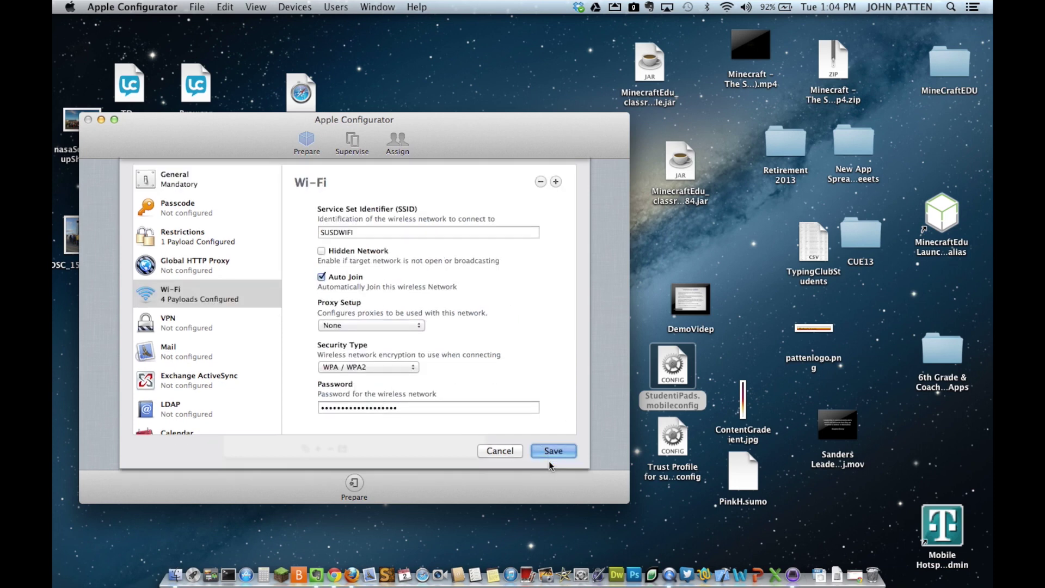
Tick StudentiPads, Trust Profile for susd and Wifi Settings, leaving Staff iPad unticked.
{"action": "left_click", "coordinate": [376, 333]}
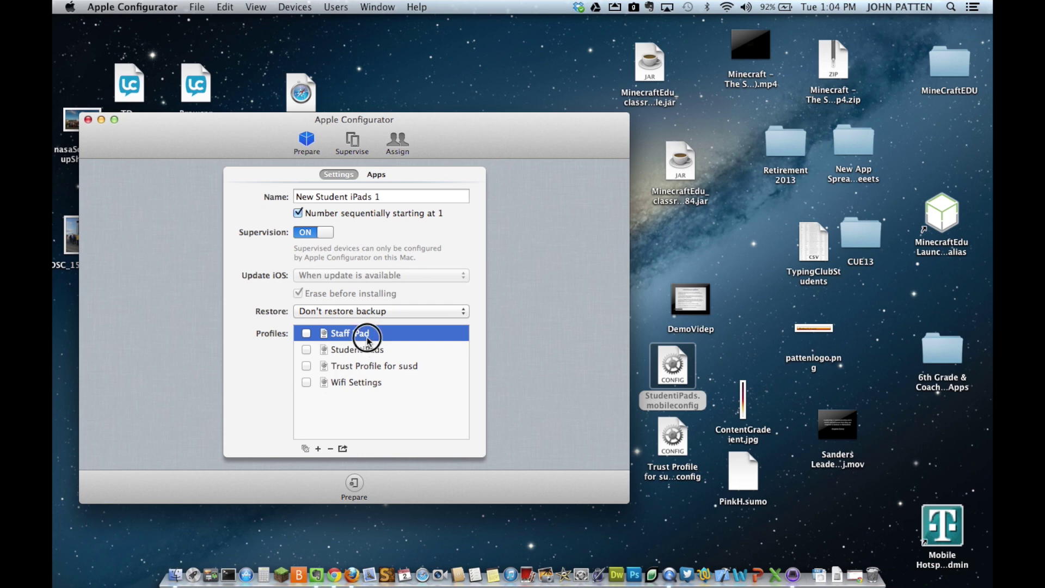
{"action": "left_click", "coordinate": [306, 333]}
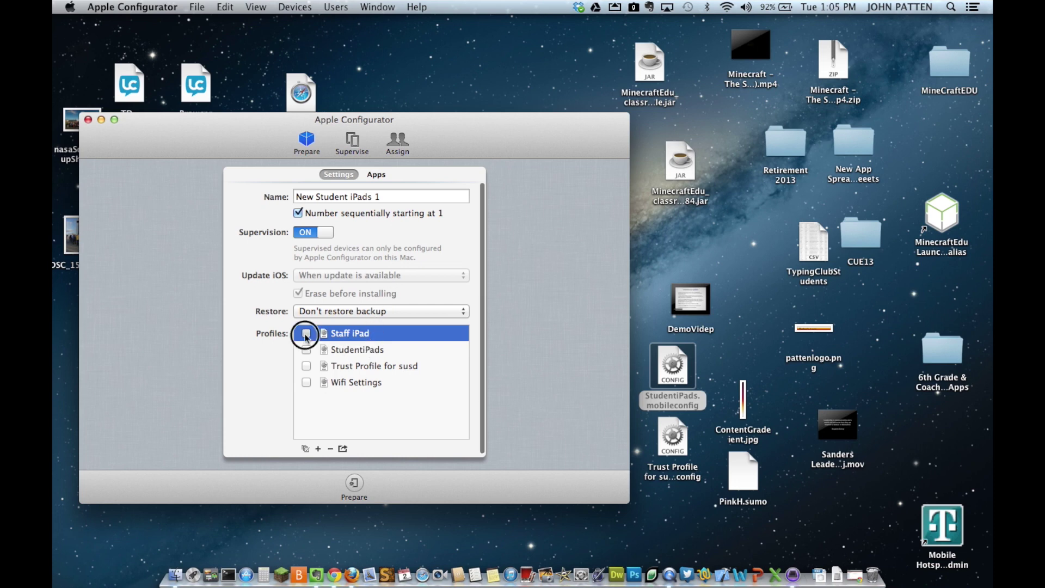
{"action": "left_click", "coordinate": [307, 366]}
{"action": "left_click", "coordinate": [306, 383]}
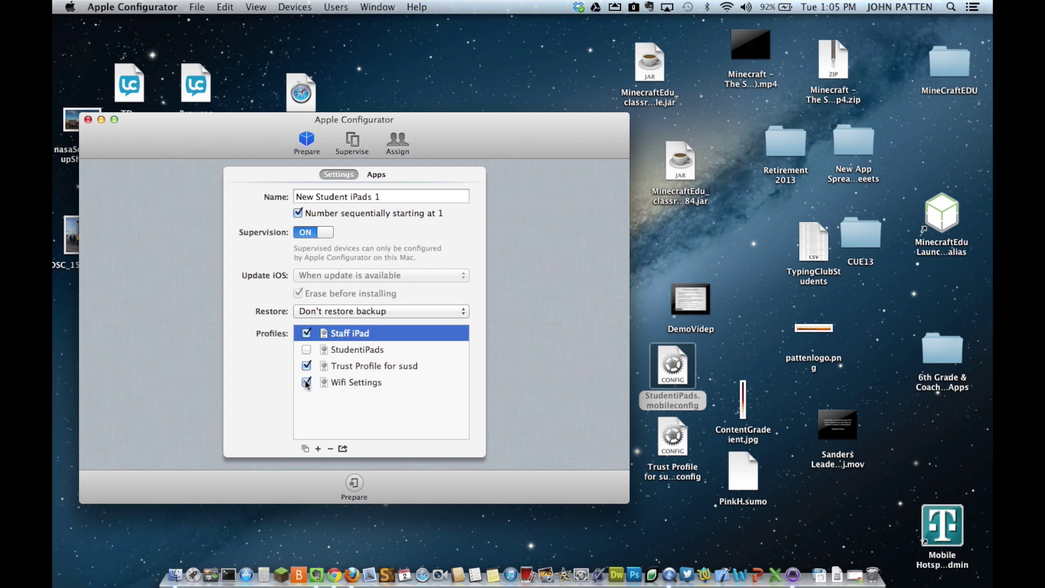
{"action": "left_click", "coordinate": [307, 334]}
{"action": "left_click", "coordinate": [349, 388]}
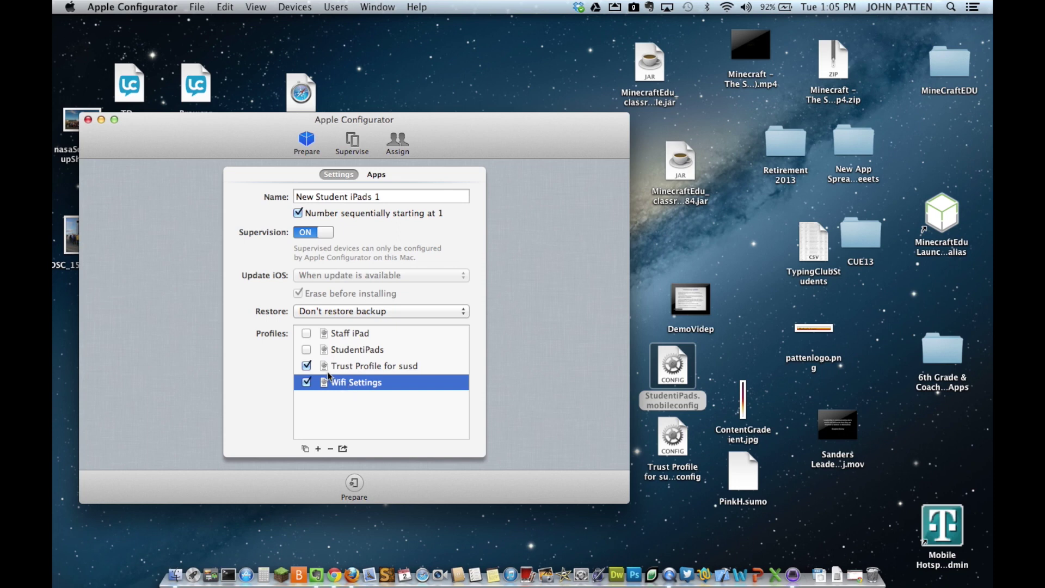
{"action": "left_click", "coordinate": [305, 351]}
Run Prepare on the connected iPad and confirm with Apply.
{"action": "left_click", "coordinate": [355, 484]}
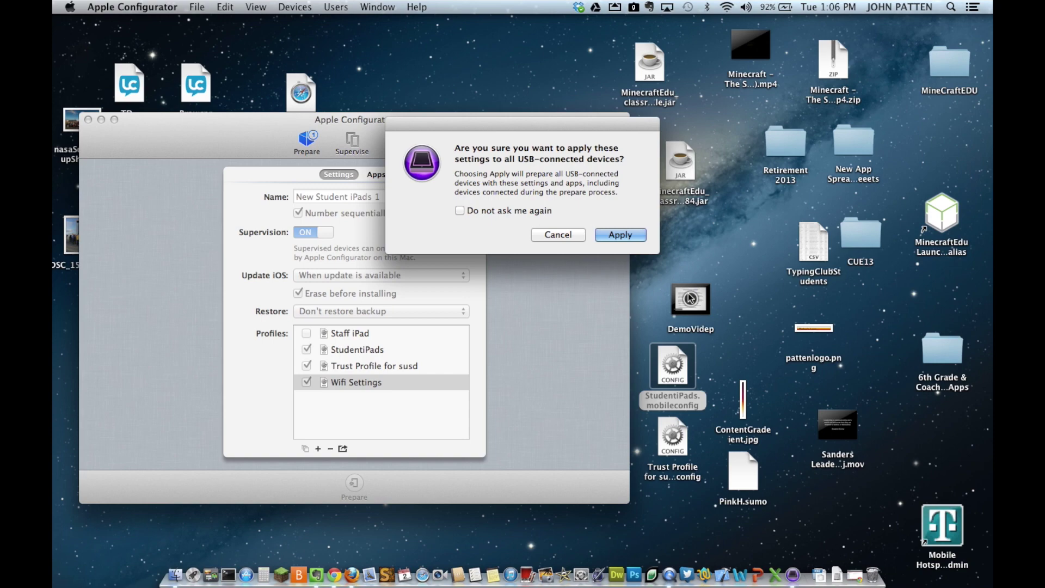
{"action": "left_click", "coordinate": [621, 235]}
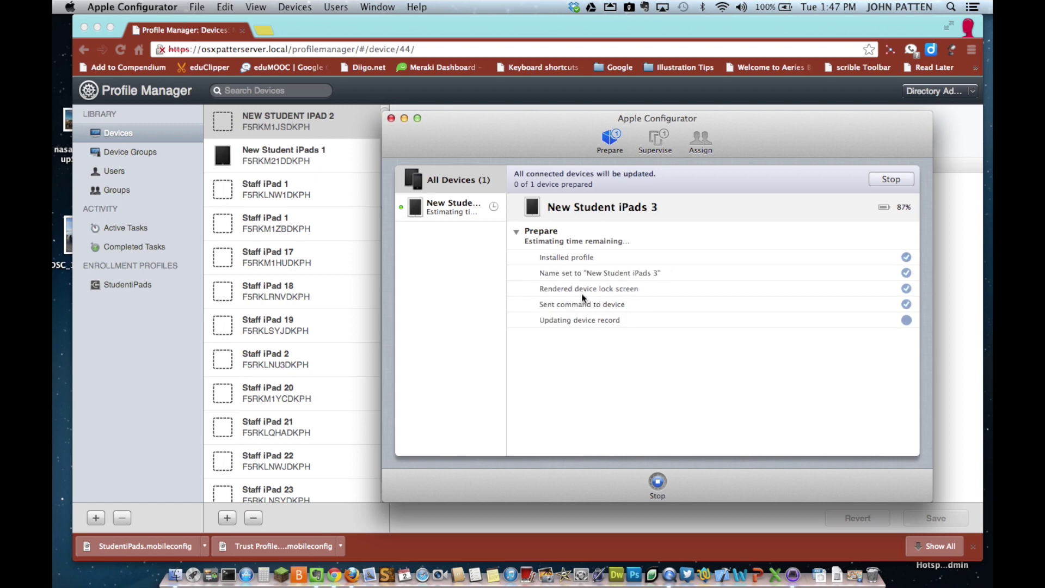
Open New Student iPads 3 in Profile Manager and expand its General and Details sections.
{"action": "left_click", "coordinate": [171, 368]}
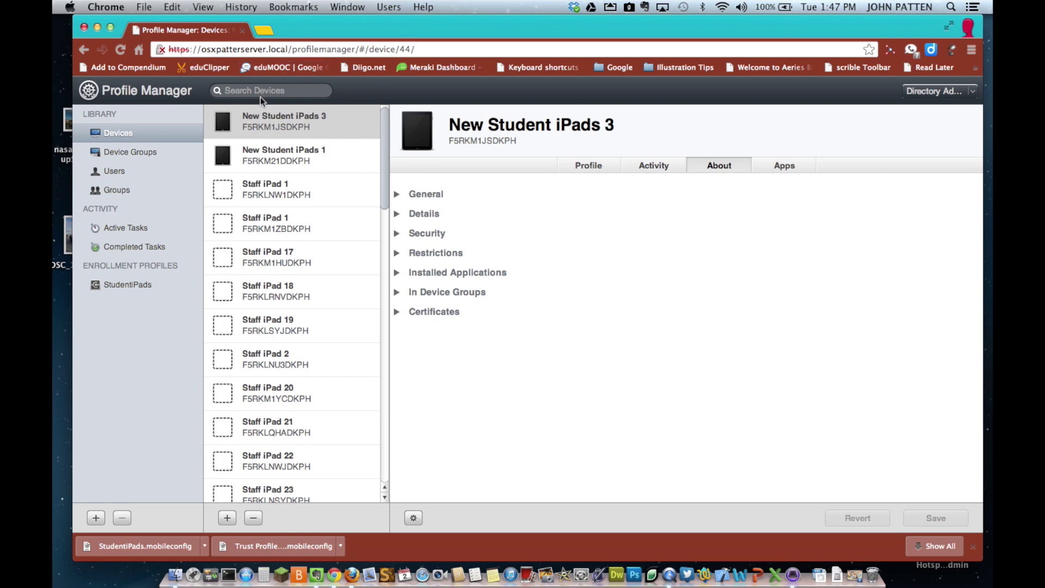
{"action": "left_click", "coordinate": [690, 242]}
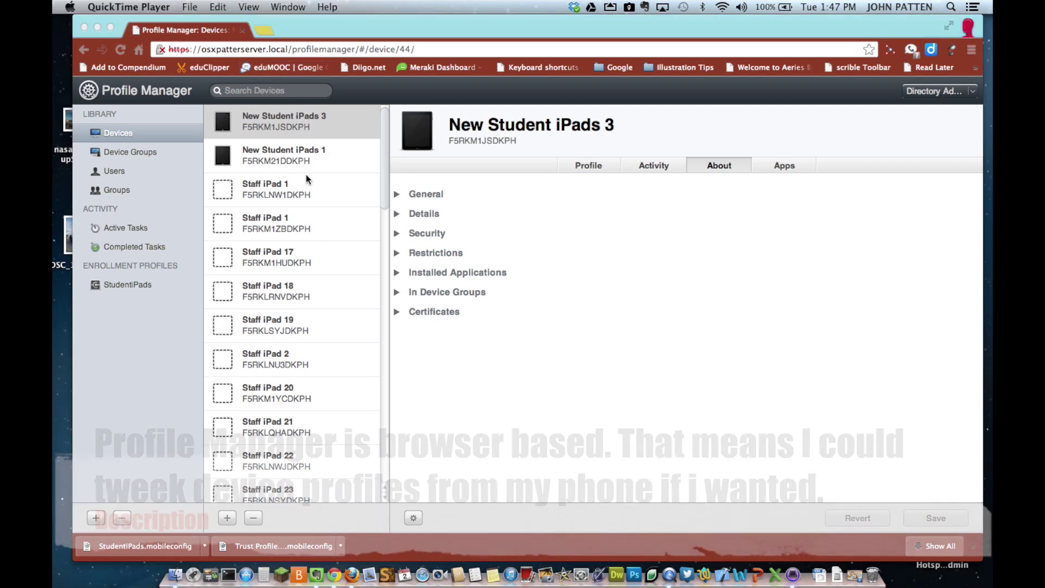
{"action": "left_click", "coordinate": [293, 129]}
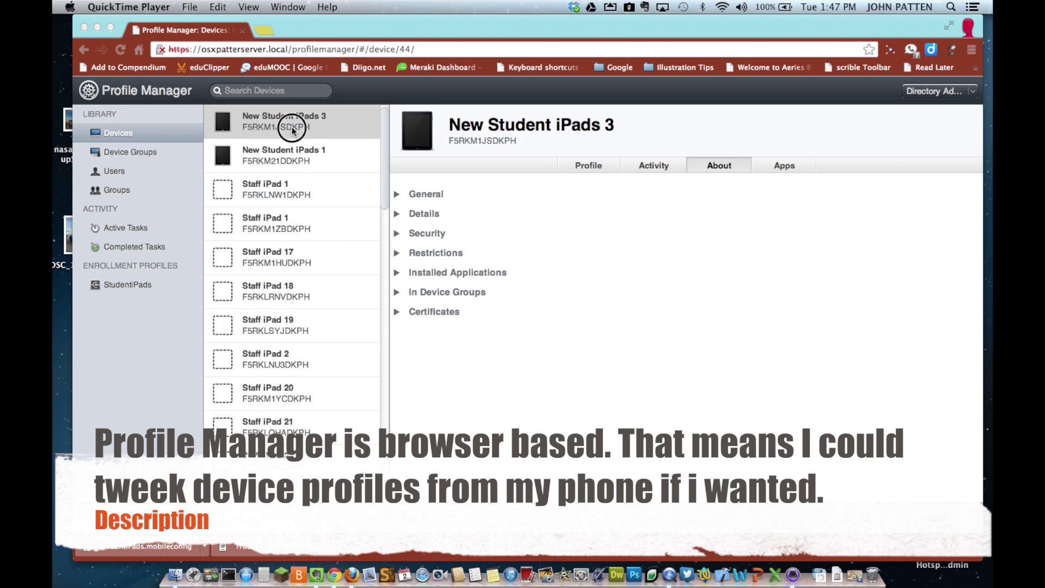
{"action": "left_click", "coordinate": [397, 195]}
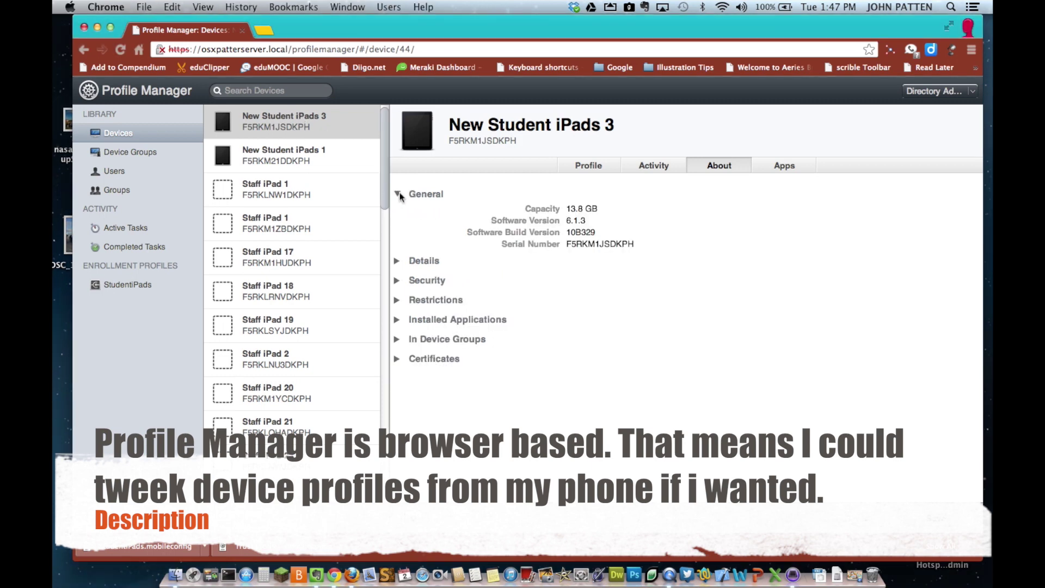
{"action": "left_click", "coordinate": [397, 261]}
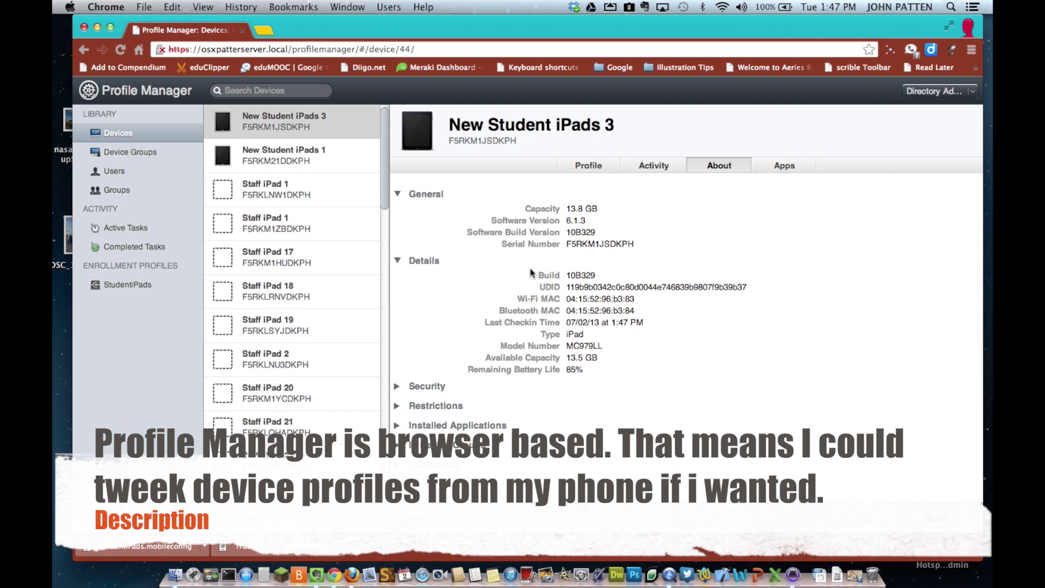
Expand Security, Restrictions, Installed Applications (Evernote 5.2.3), In Device Groups and Certificates.
{"action": "left_click", "coordinate": [763, 256]}
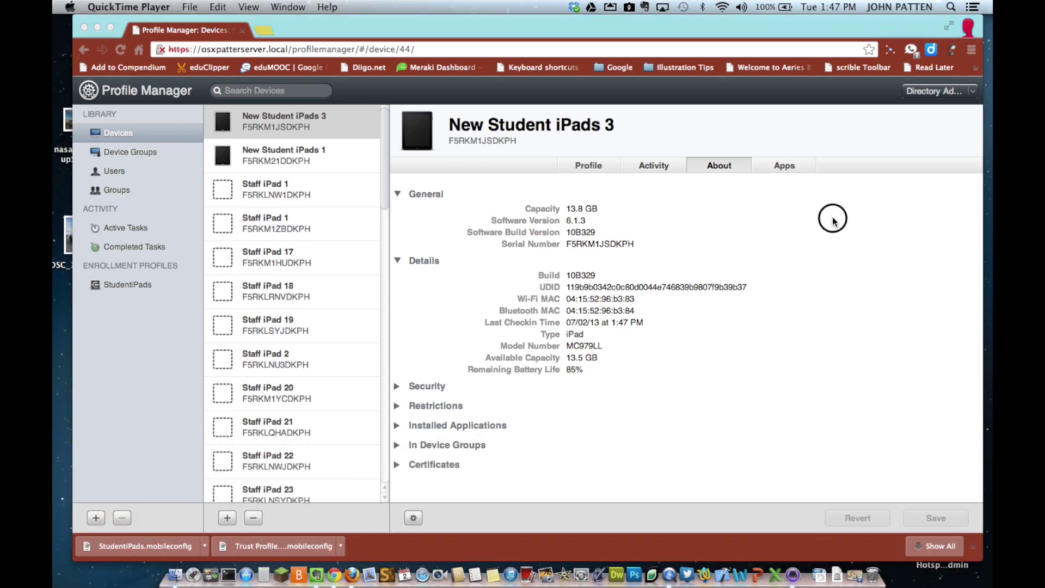
{"action": "left_click", "coordinate": [397, 389]}
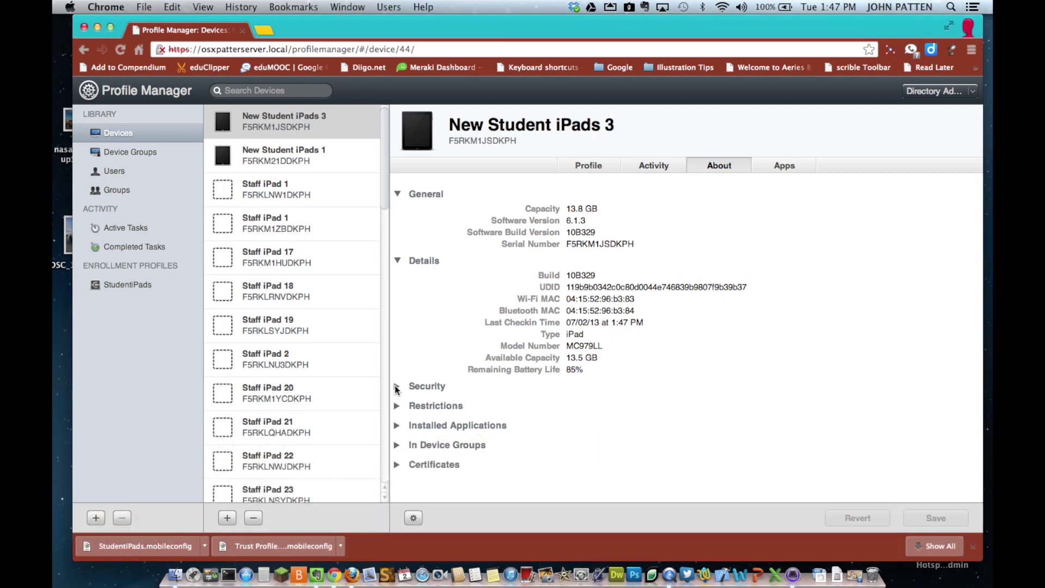
{"action": "left_click", "coordinate": [398, 388]}
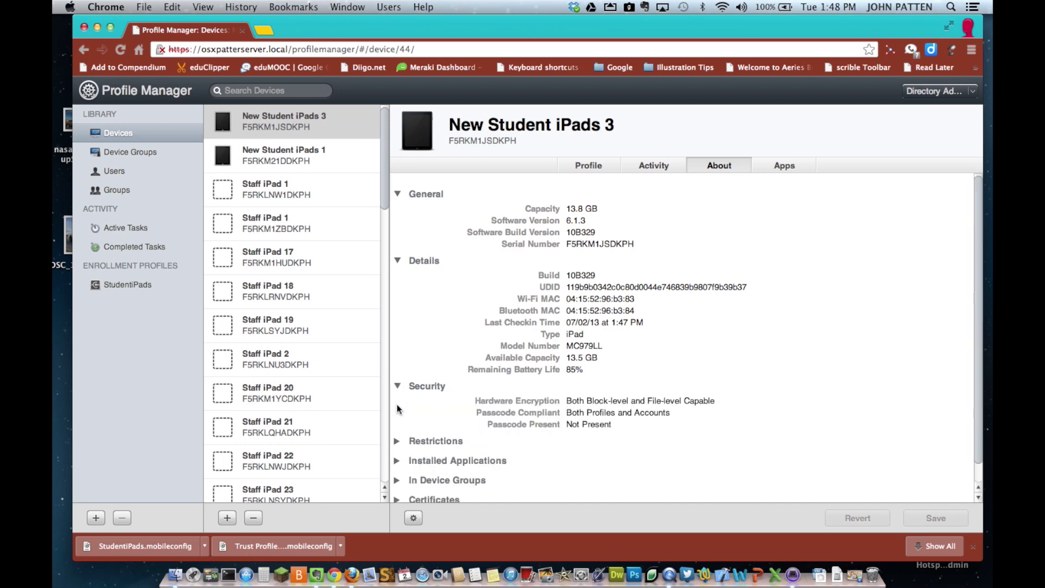
{"action": "scroll", "coordinate": [437, 424], "scroll_direction": "down", "scroll_amount": 1}
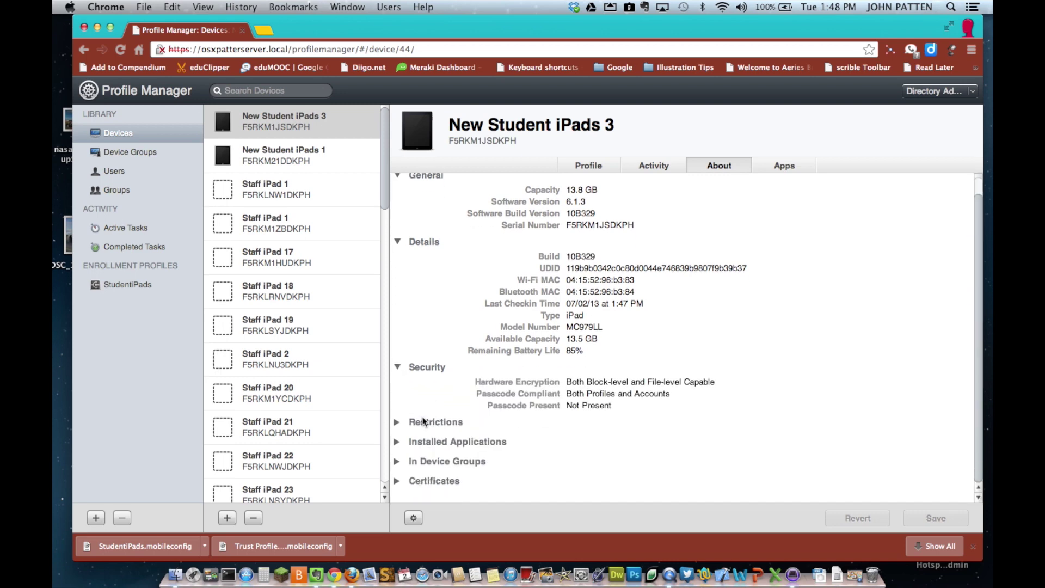
{"action": "left_click", "coordinate": [397, 422]}
{"action": "scroll", "coordinate": [480, 421], "scroll_direction": "down", "scroll_amount": 15}
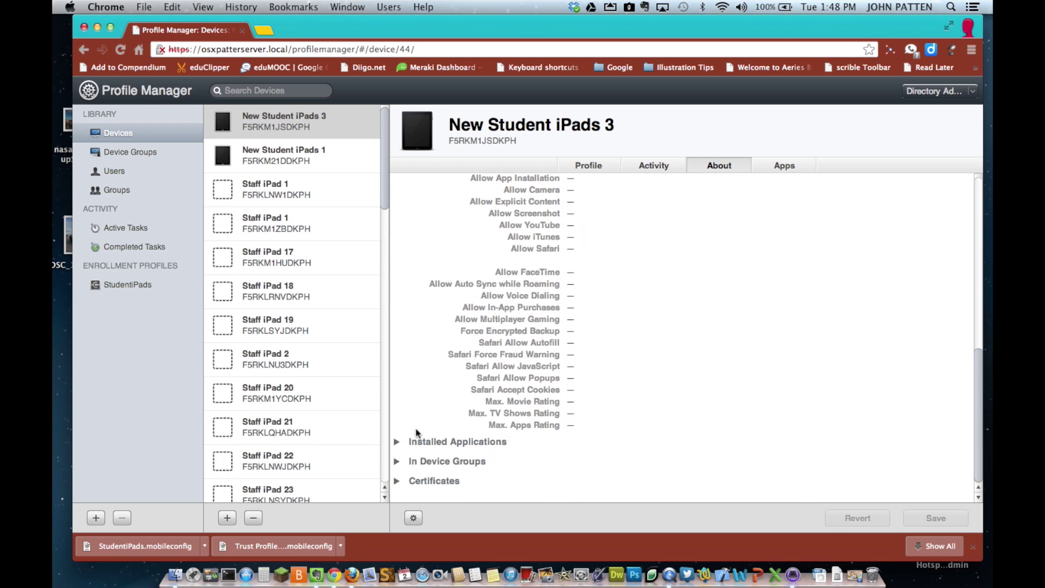
{"action": "left_click", "coordinate": [397, 443]}
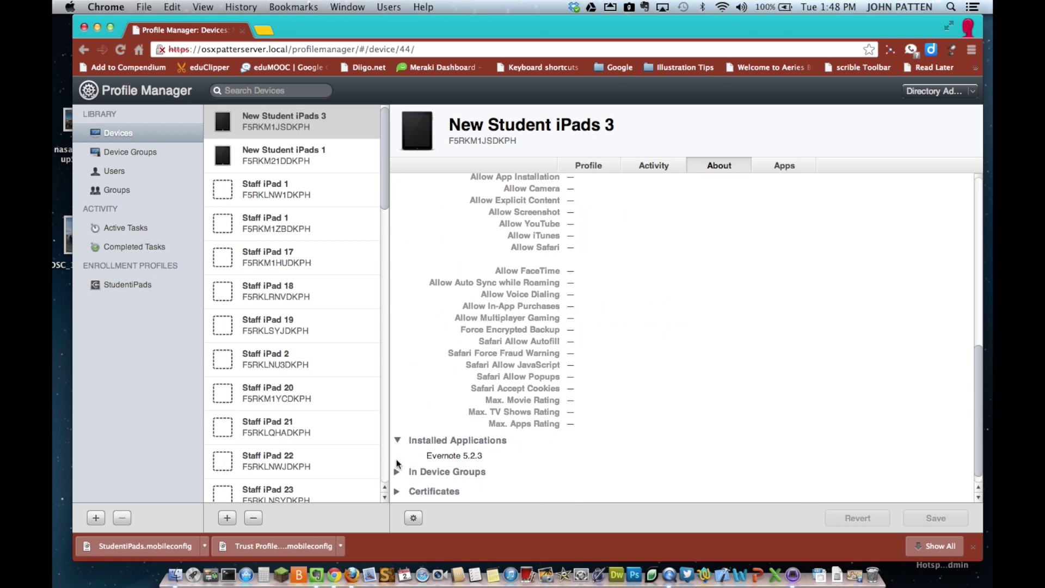
{"action": "left_click", "coordinate": [398, 440]}
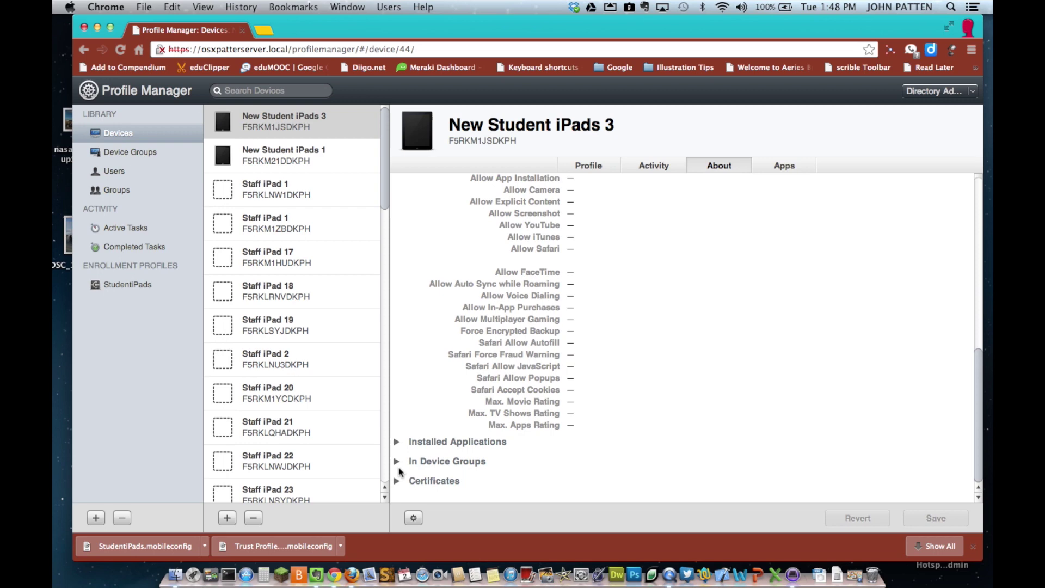
{"action": "left_click", "coordinate": [397, 462]}
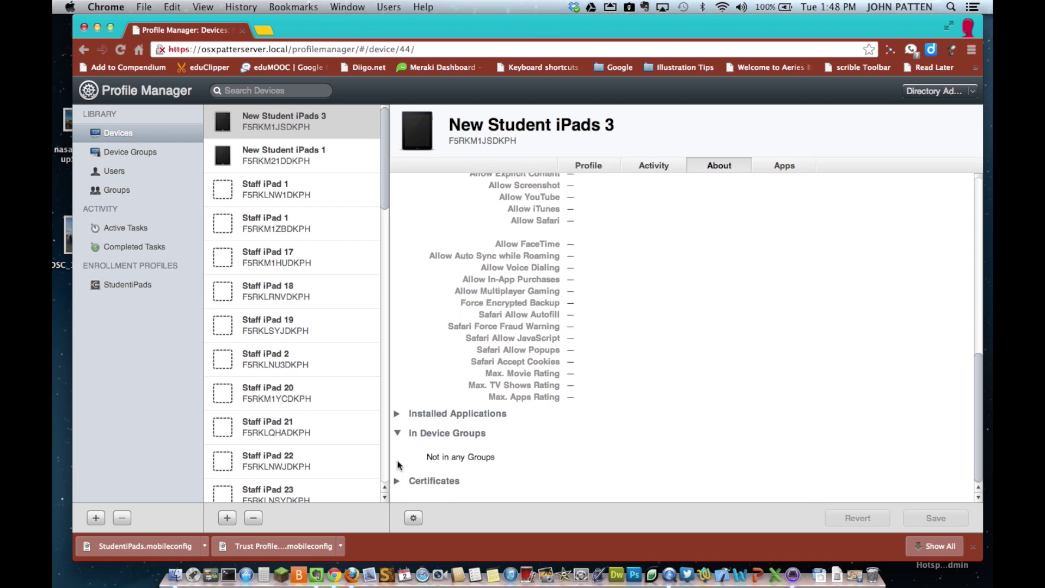
{"action": "left_click", "coordinate": [397, 481]}
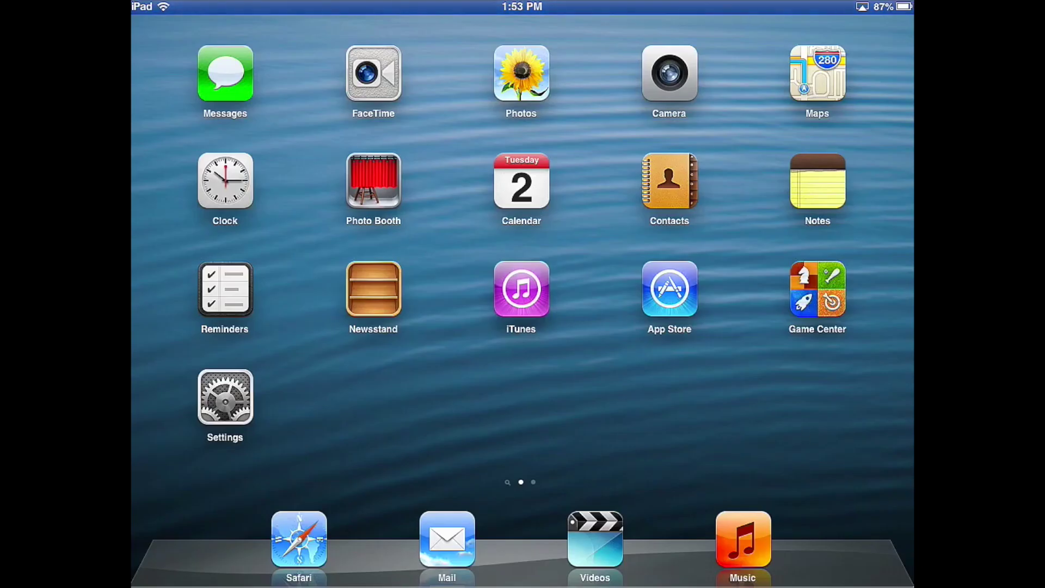
{"action": "scroll", "coordinate": [523, 294], "scroll_direction": "left", "scroll_amount": 5}
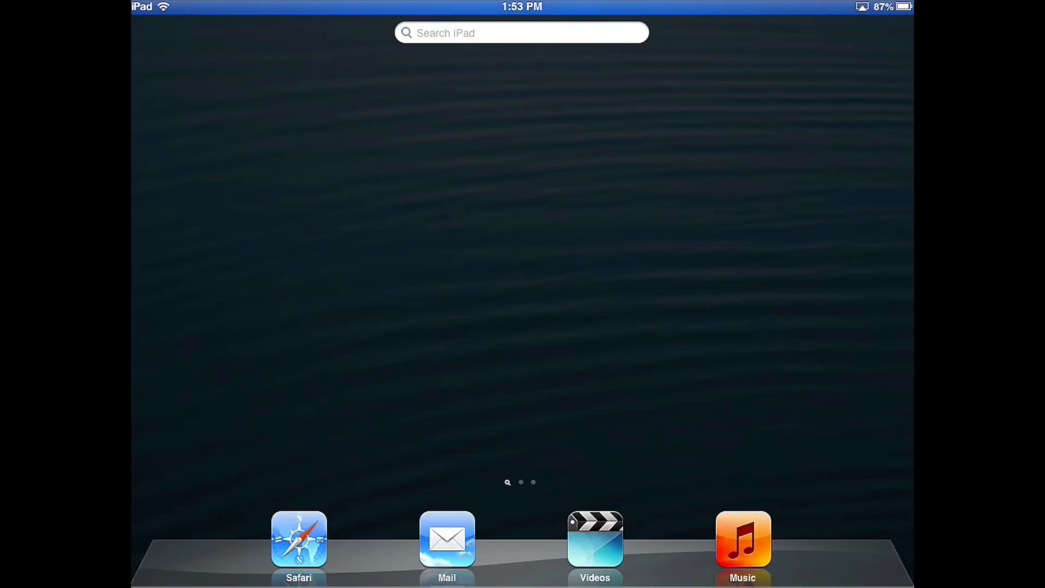
{"action": "scroll", "coordinate": [522, 294], "scroll_direction": "right", "scroll_amount": 5}
{"action": "scroll", "coordinate": [523, 294], "scroll_direction": "right", "scroll_amount": 5}
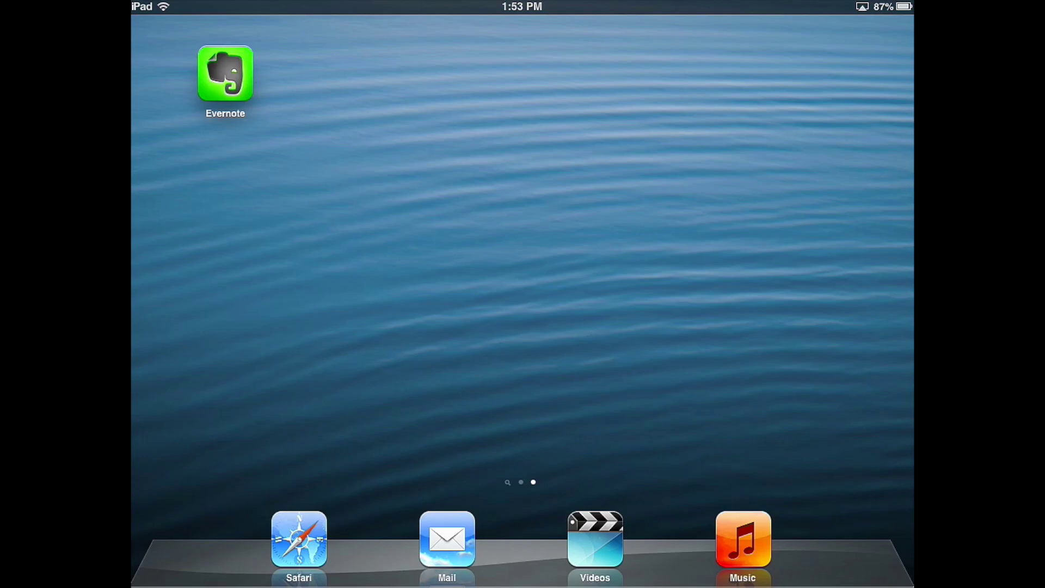
{"action": "scroll", "coordinate": [523, 294], "scroll_direction": "left", "scroll_amount": 5}
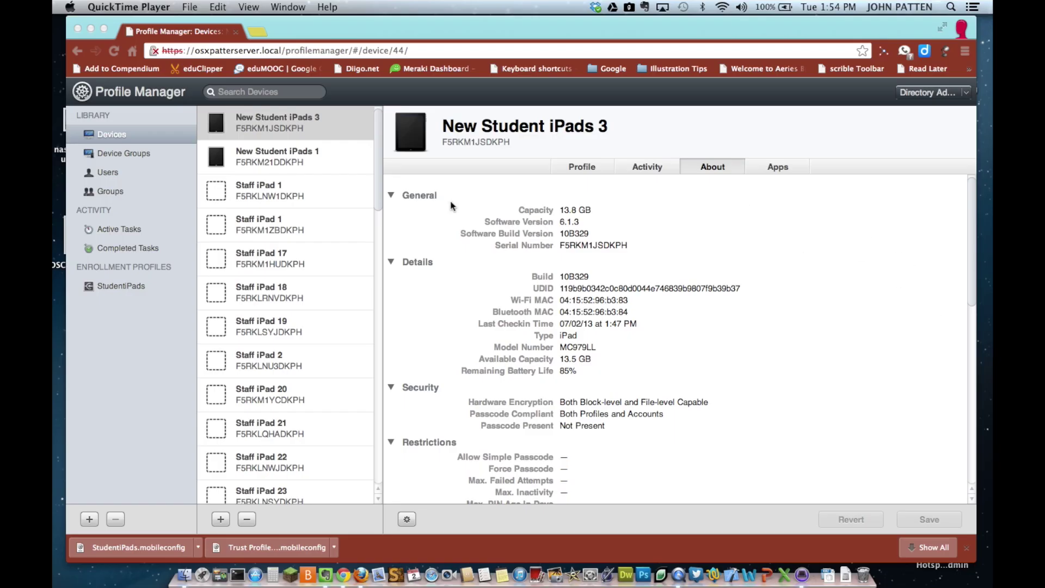
{"action": "left_click", "coordinate": [121, 154]}
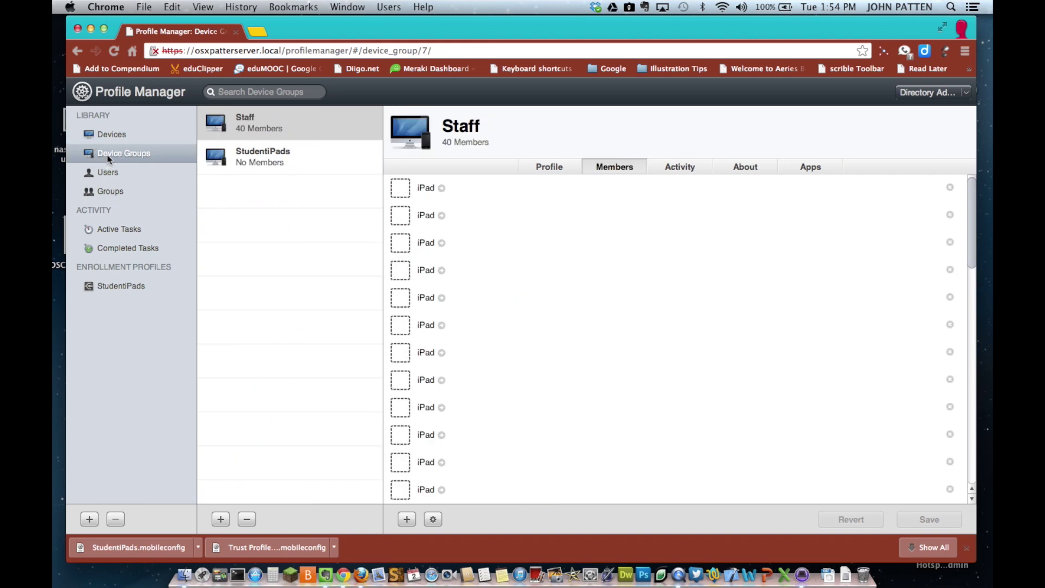
Add the New Student iPads 3 device to the StudentiPads group's members.
{"action": "left_click", "coordinate": [275, 162]}
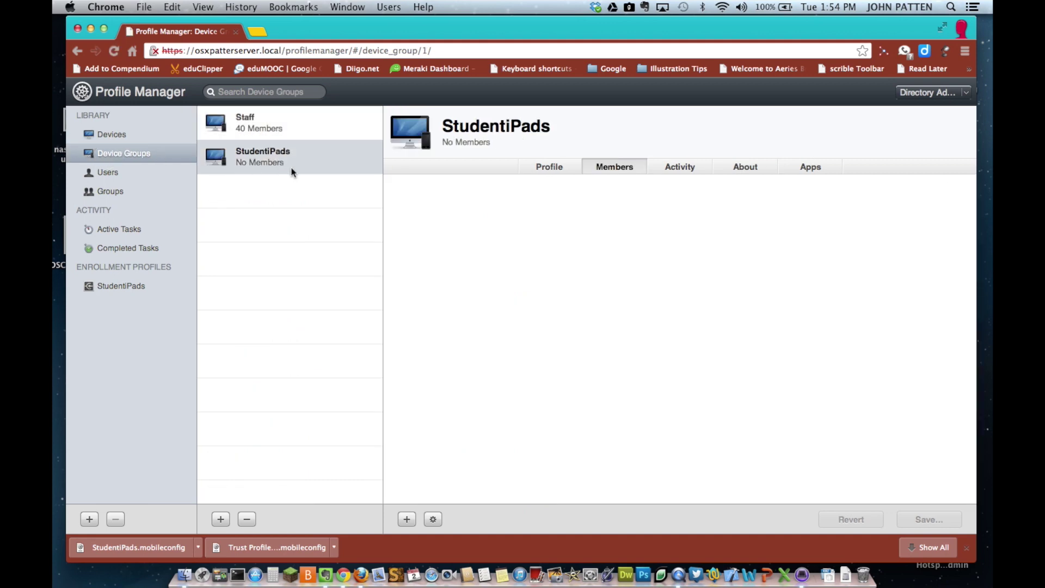
{"action": "left_click", "coordinate": [406, 520]}
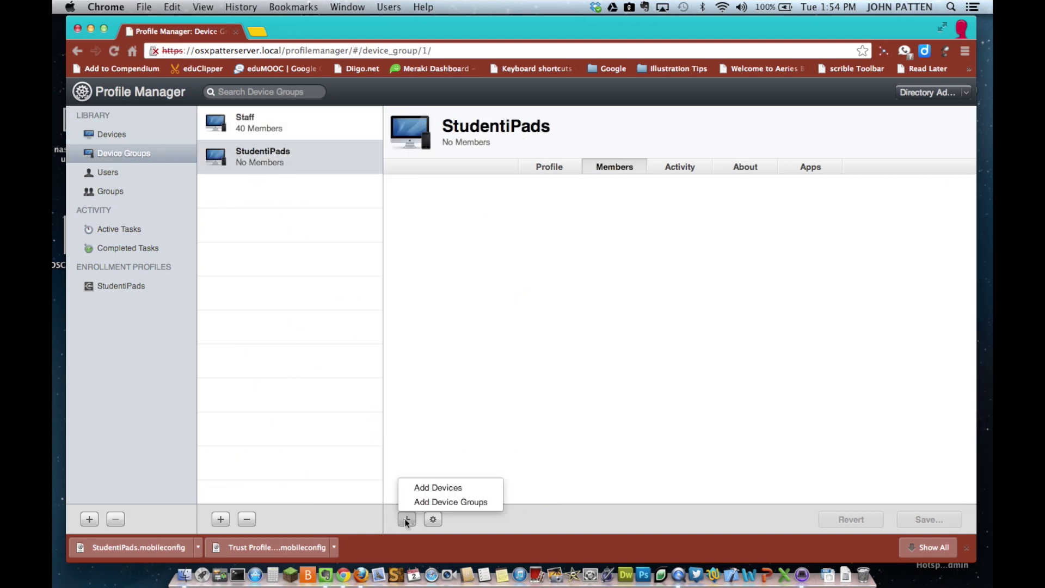
{"action": "left_click", "coordinate": [425, 488]}
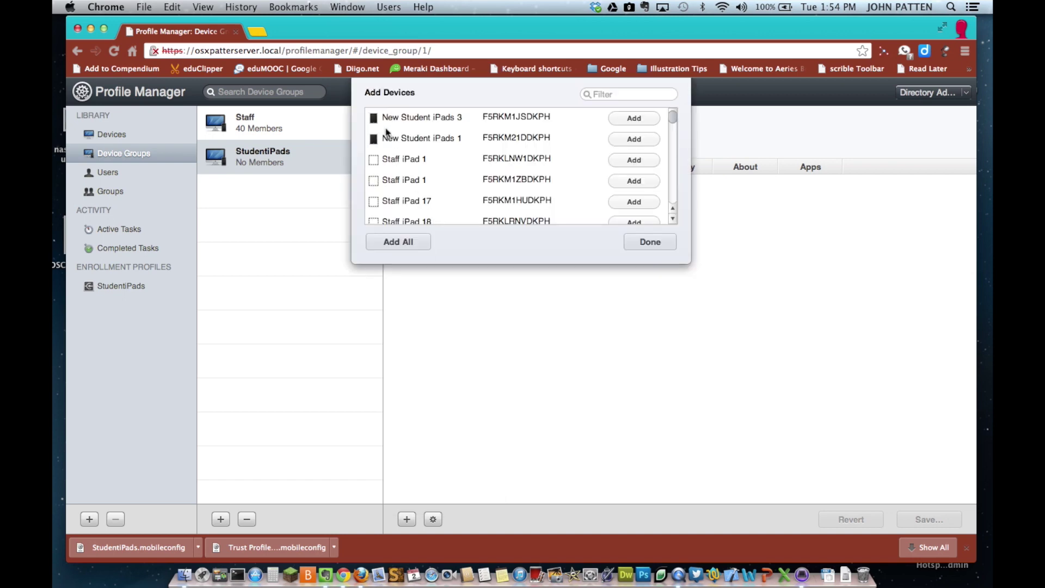
{"action": "left_click", "coordinate": [634, 118]}
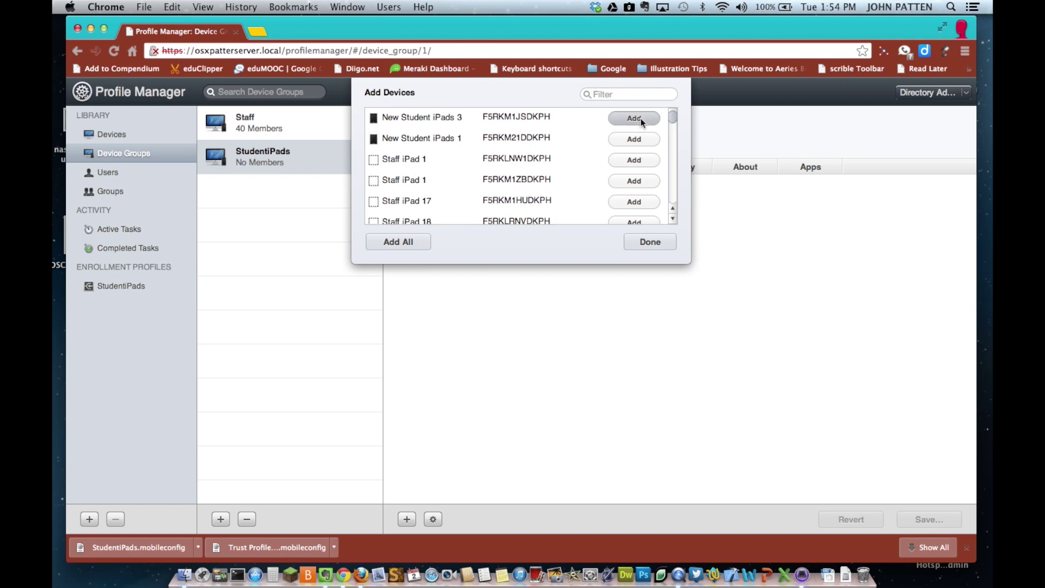
{"action": "left_click", "coordinate": [641, 243]}
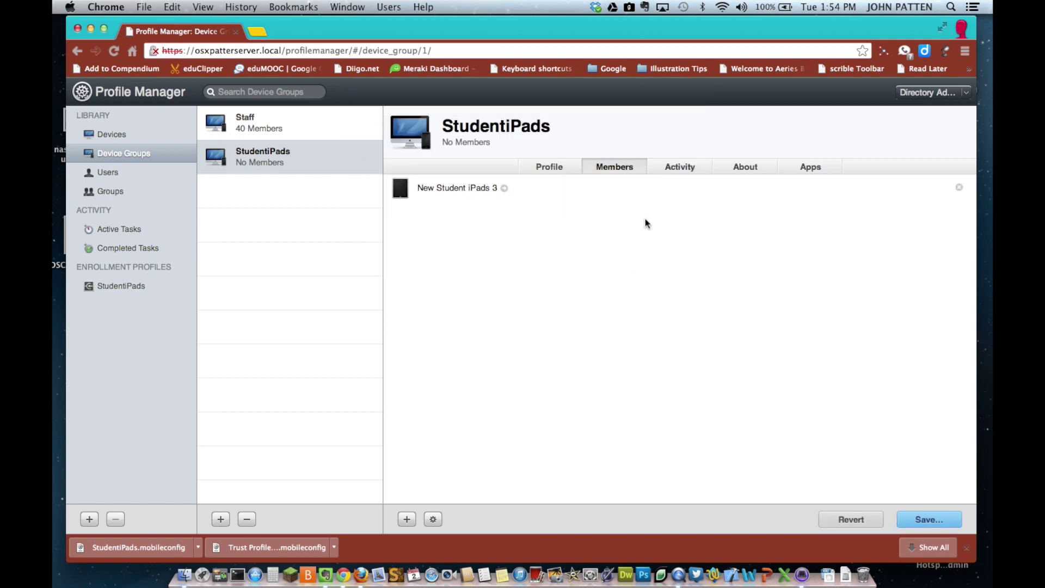
Open the StudentiPads group's settings profile for editing.
{"action": "left_click", "coordinate": [546, 169]}
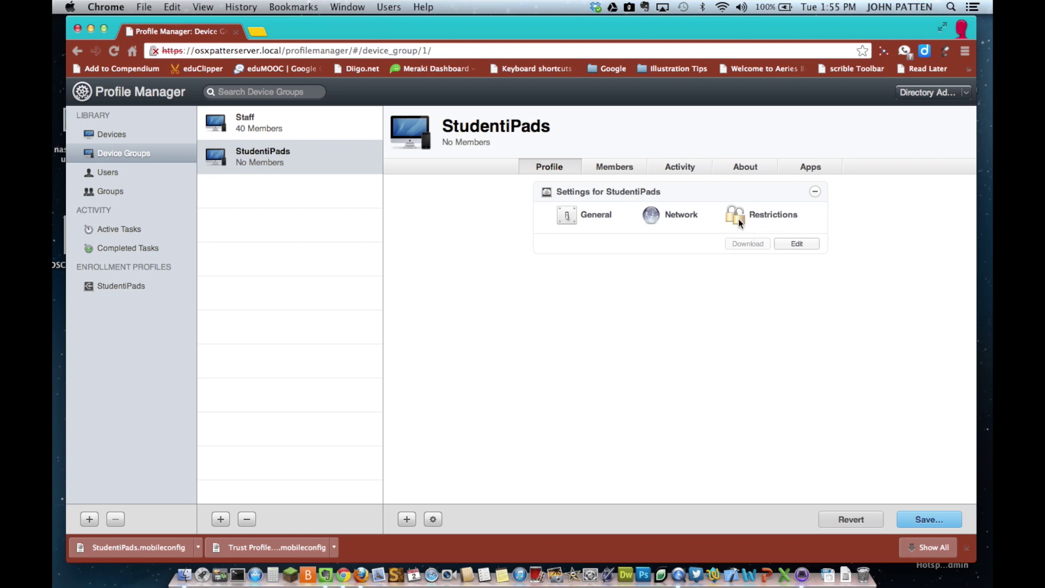
{"action": "left_click", "coordinate": [795, 242]}
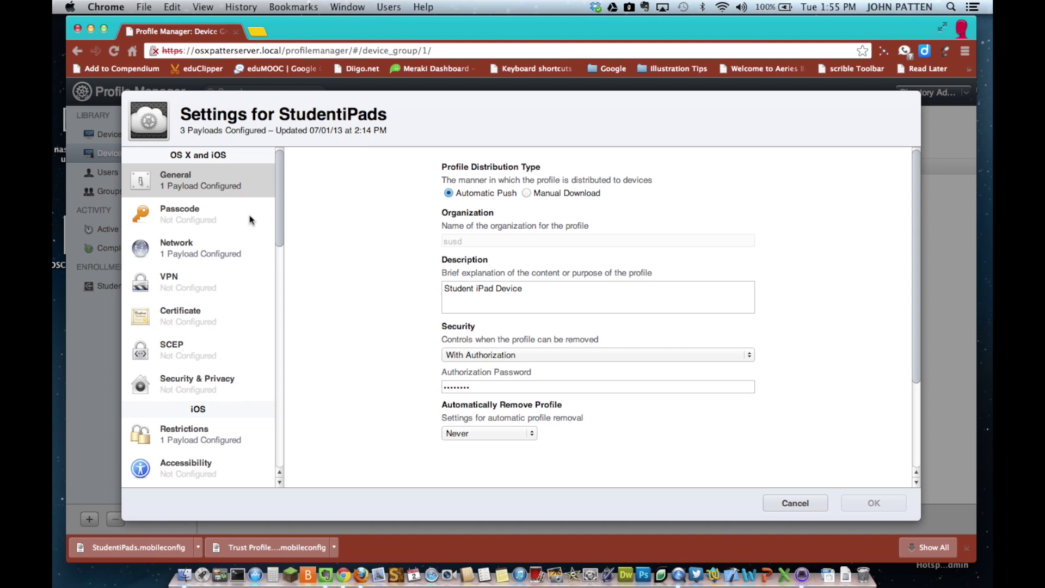
{"action": "left_click", "coordinate": [278, 221]}
{"action": "left_click_drag", "start_coordinate": [277, 220], "coordinate": [266, 284]}
Start an Accessibility payload, view the Lock To App list, then cancel without saving.
{"action": "left_click", "coordinate": [198, 215]}
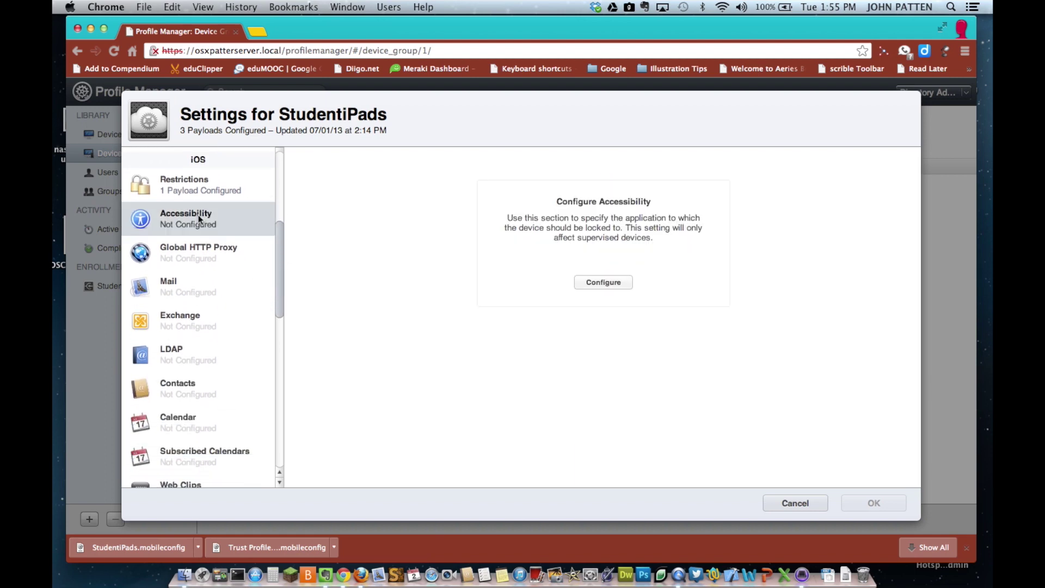
{"action": "left_click", "coordinate": [603, 281]}
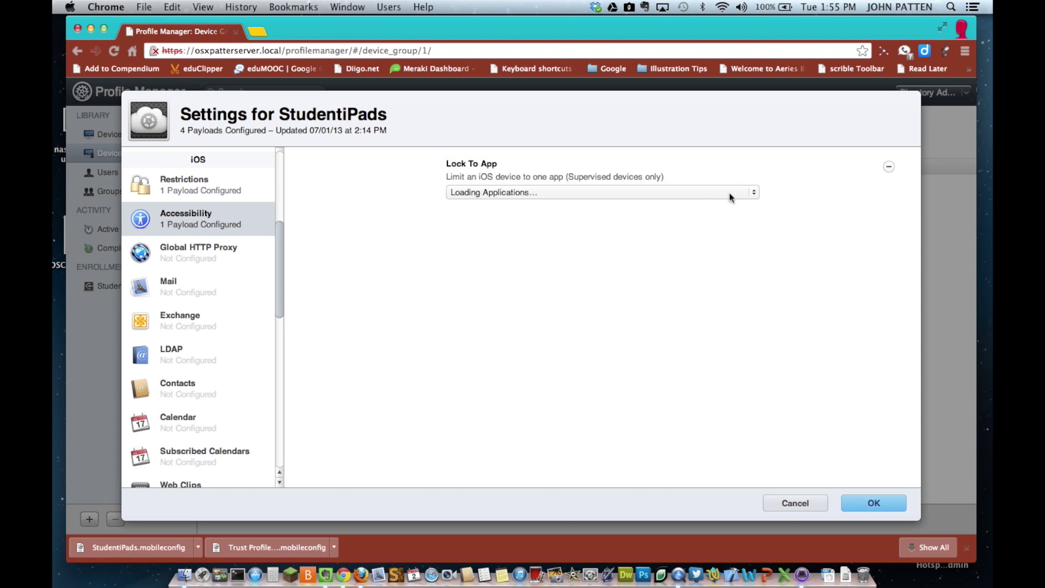
{"action": "left_click", "coordinate": [520, 192]}
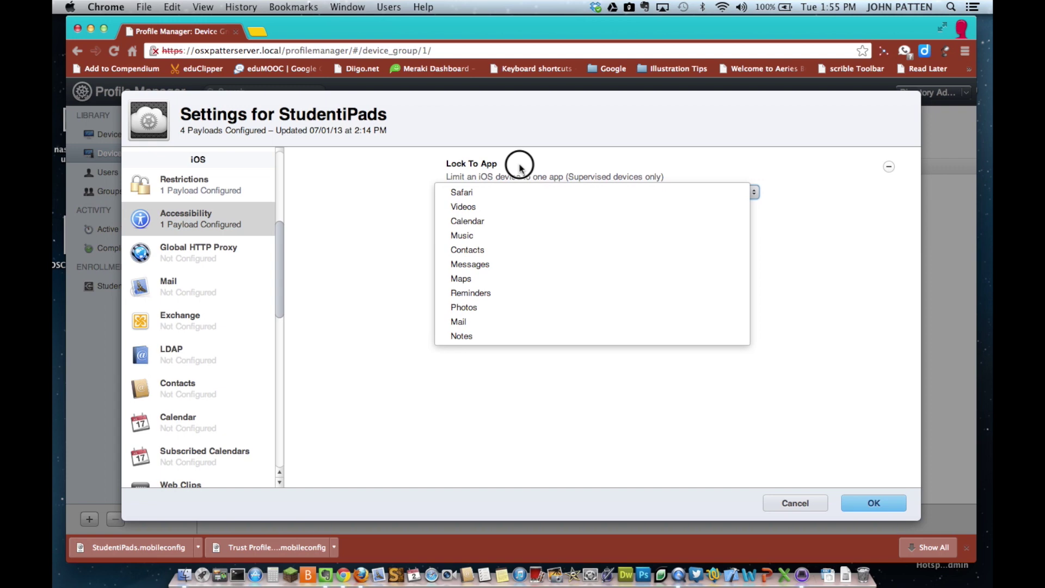
{"action": "left_click", "coordinate": [520, 166]}
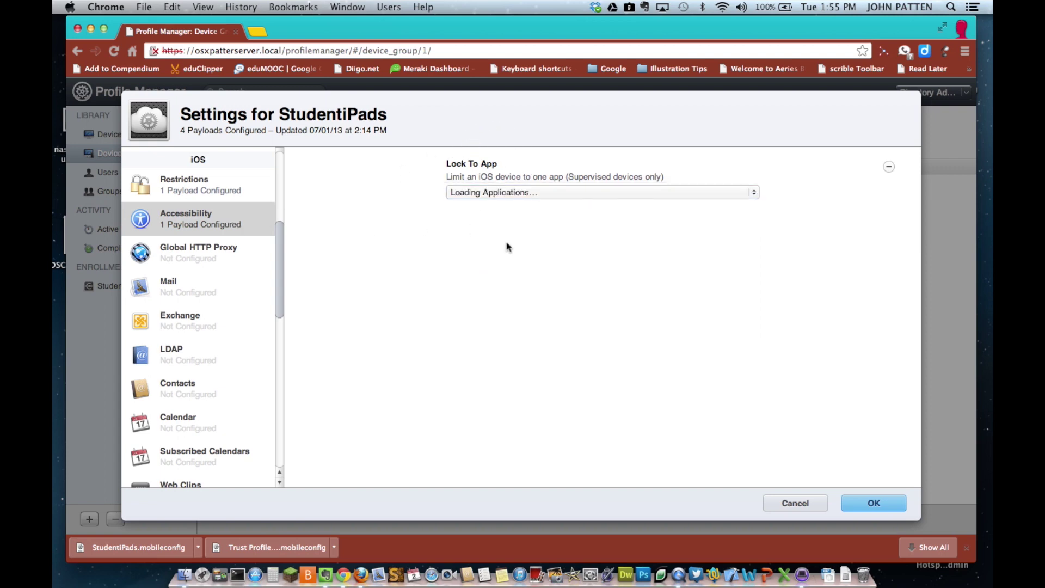
{"action": "left_click", "coordinate": [784, 505]}
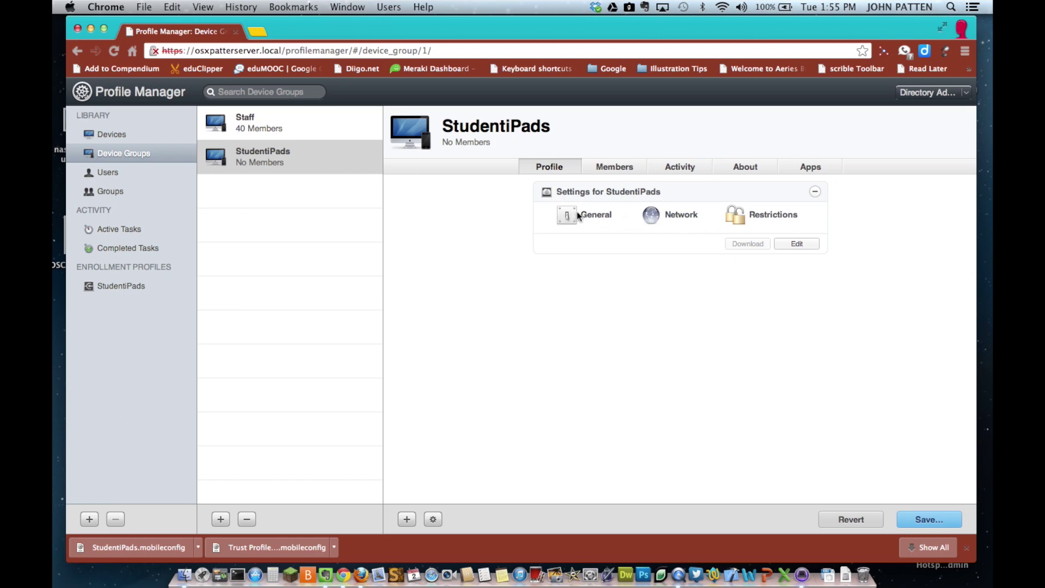
In StudentiPads restrictions, enable Allow use of camera and disable Allow installing apps.
{"action": "left_click", "coordinate": [797, 245]}
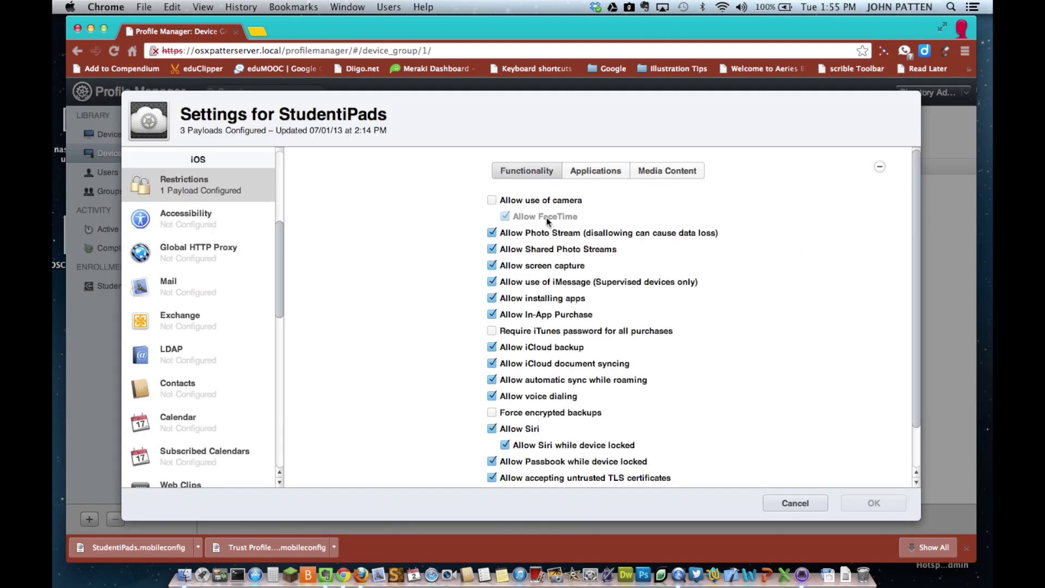
{"action": "left_click", "coordinate": [492, 199]}
{"action": "left_click_drag", "start_coordinate": [914, 190], "coordinate": [913, 259]}
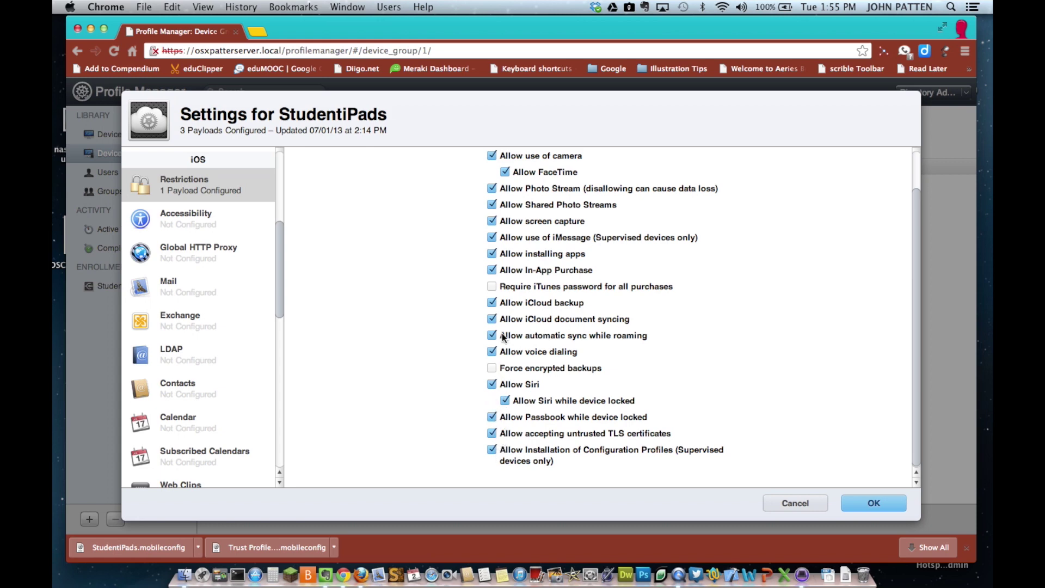
{"action": "left_click", "coordinate": [492, 254]}
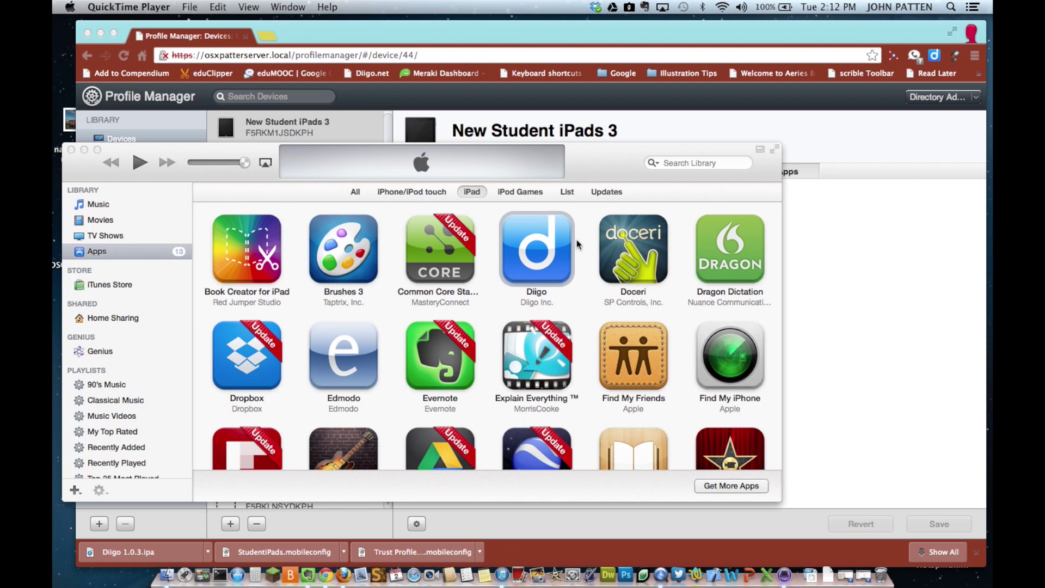
Show Diigo 1.0.3.ipa in Finder from iTunes, then bring Profile Manager forward.
{"action": "right_click", "coordinate": [537, 258]}
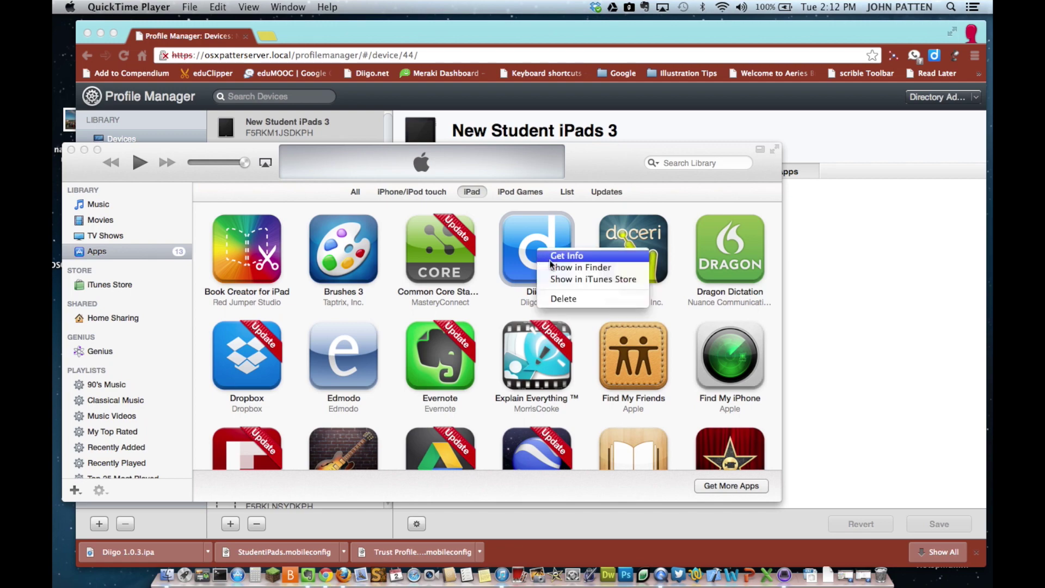
{"action": "left_click", "coordinate": [556, 265]}
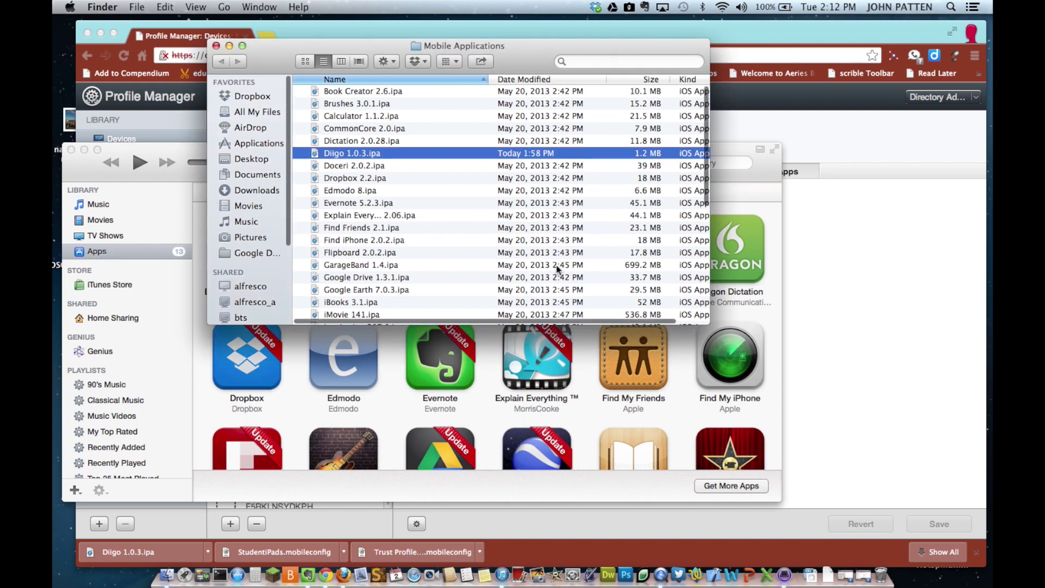
{"action": "left_click_drag", "start_coordinate": [276, 61], "coordinate": [121, 293]}
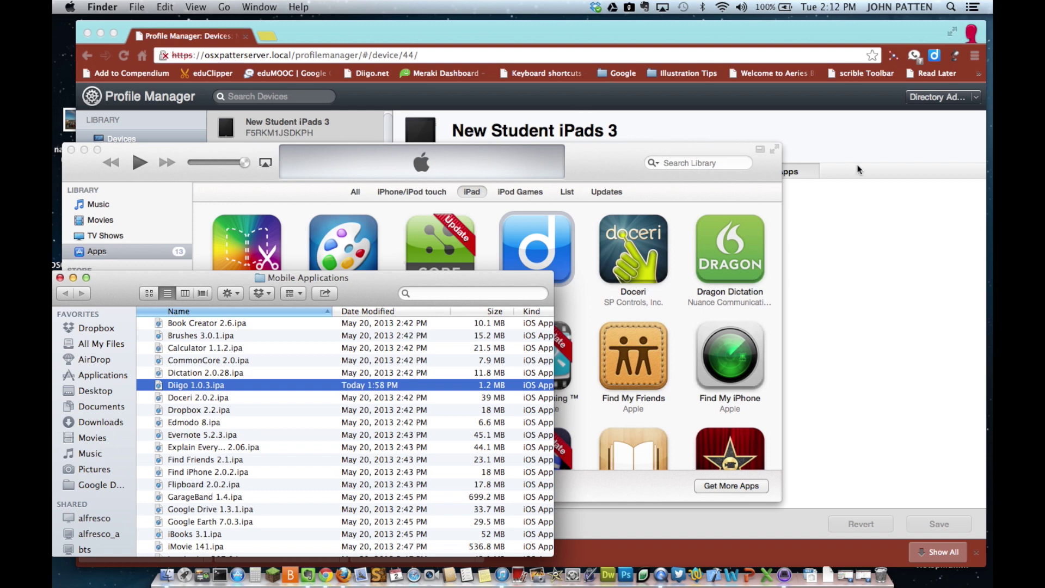
{"action": "left_click", "coordinate": [877, 171]}
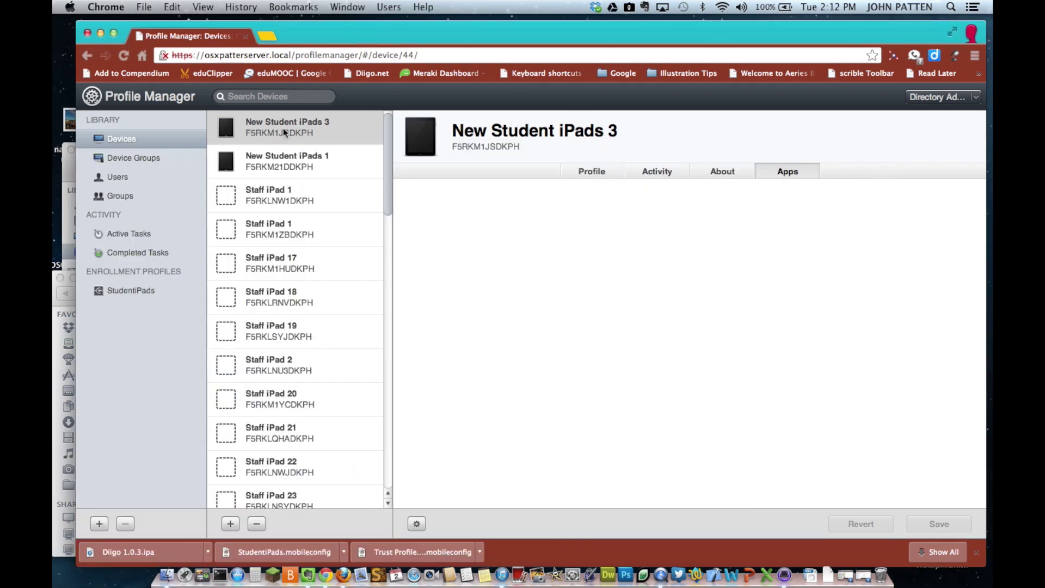
Start editing the StudentiPads device group's app list.
{"action": "left_click", "coordinate": [145, 159]}
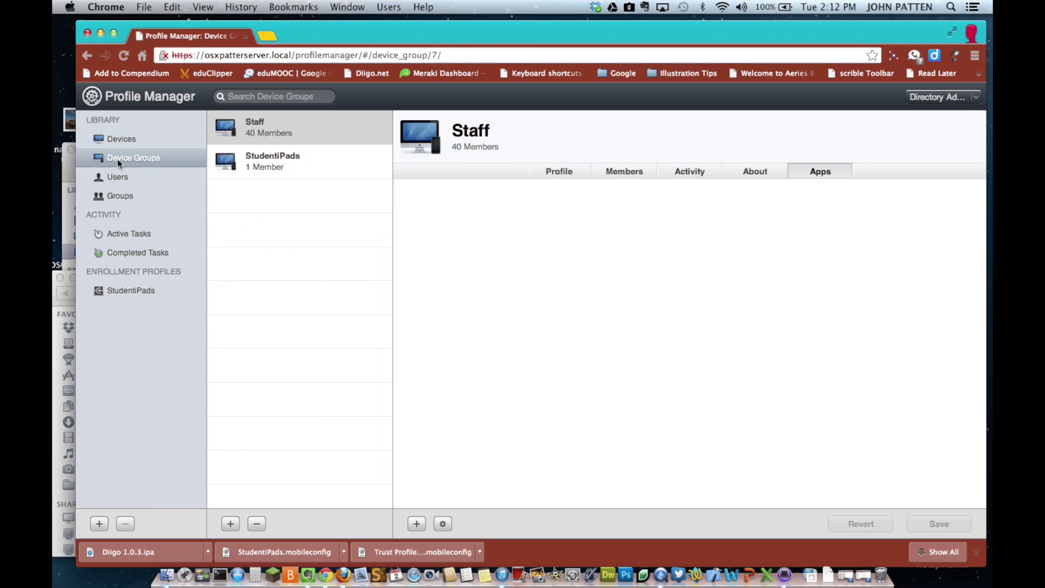
{"action": "left_click", "coordinate": [282, 165]}
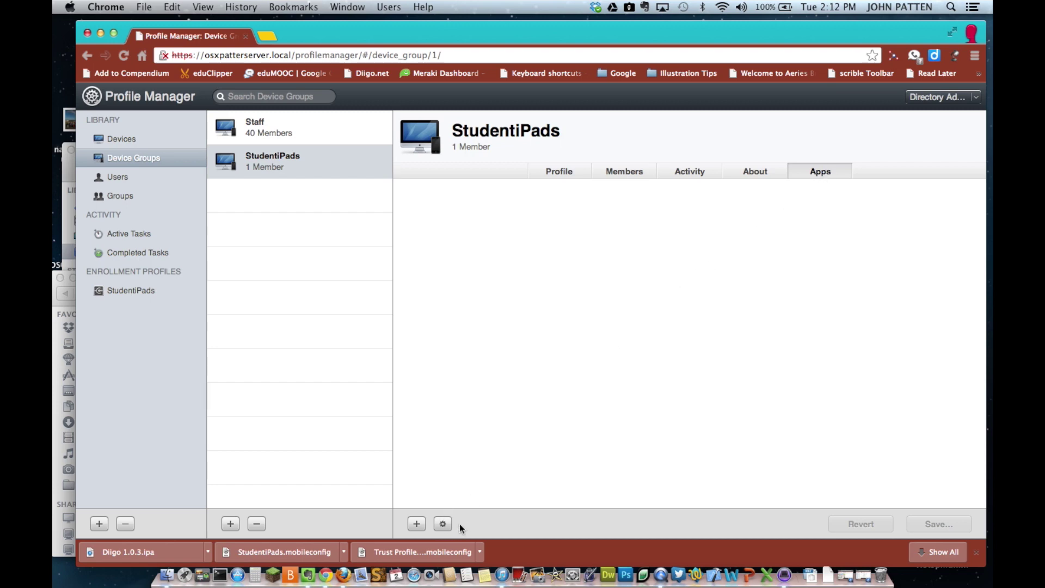
{"action": "left_click", "coordinate": [444, 524]}
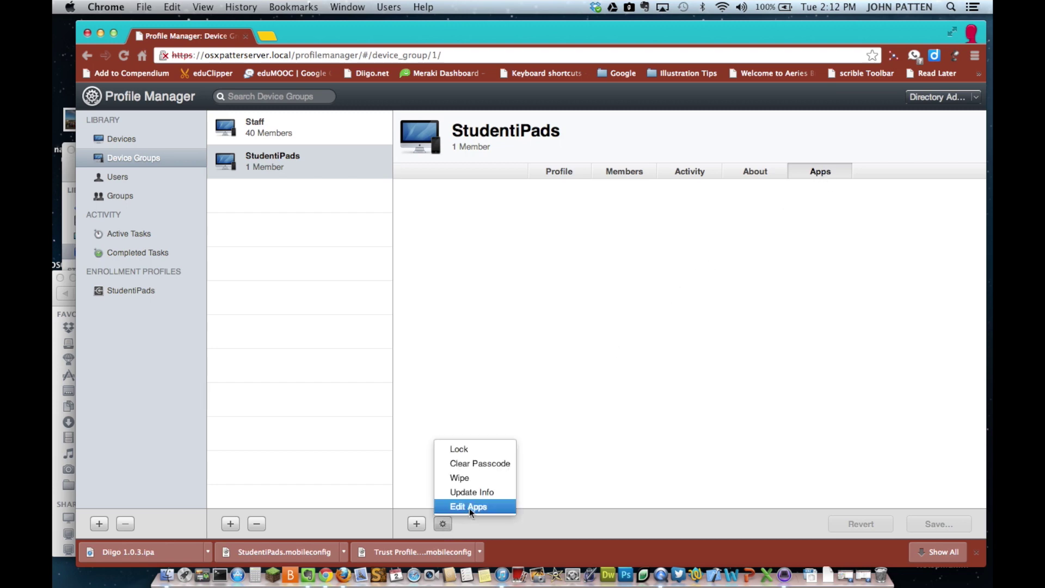
{"action": "left_click", "coordinate": [469, 508]}
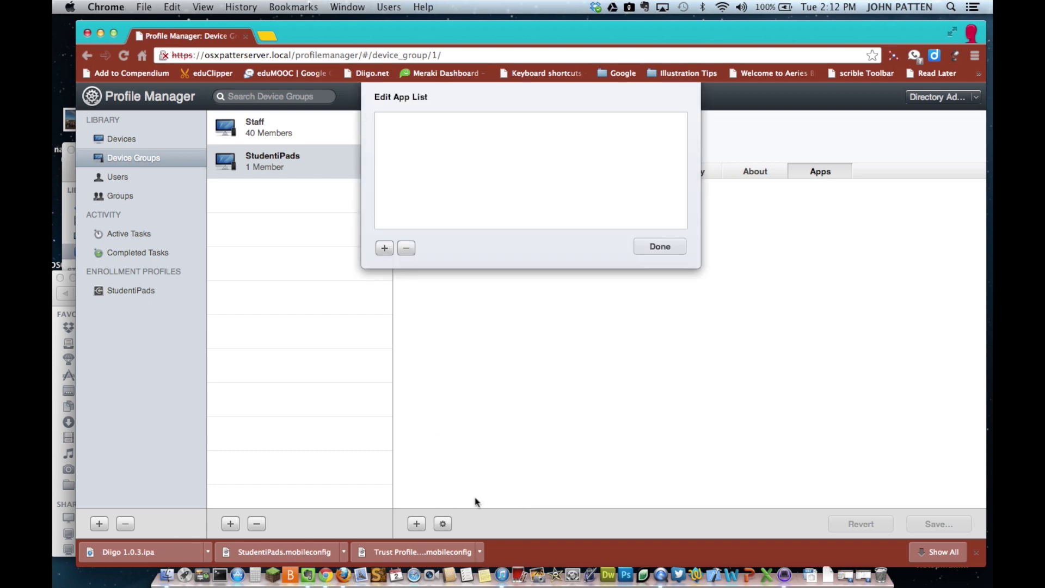
Upload the Diigo 1.0.3.ipa file from the Mobile Applications folder.
{"action": "left_click", "coordinate": [384, 249]}
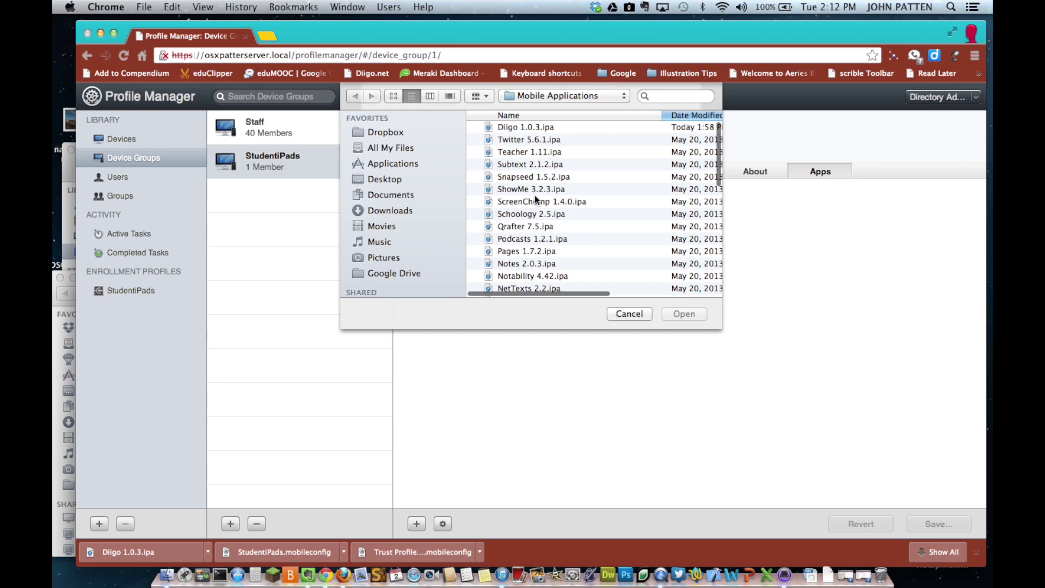
{"action": "left_click", "coordinate": [59, 318]}
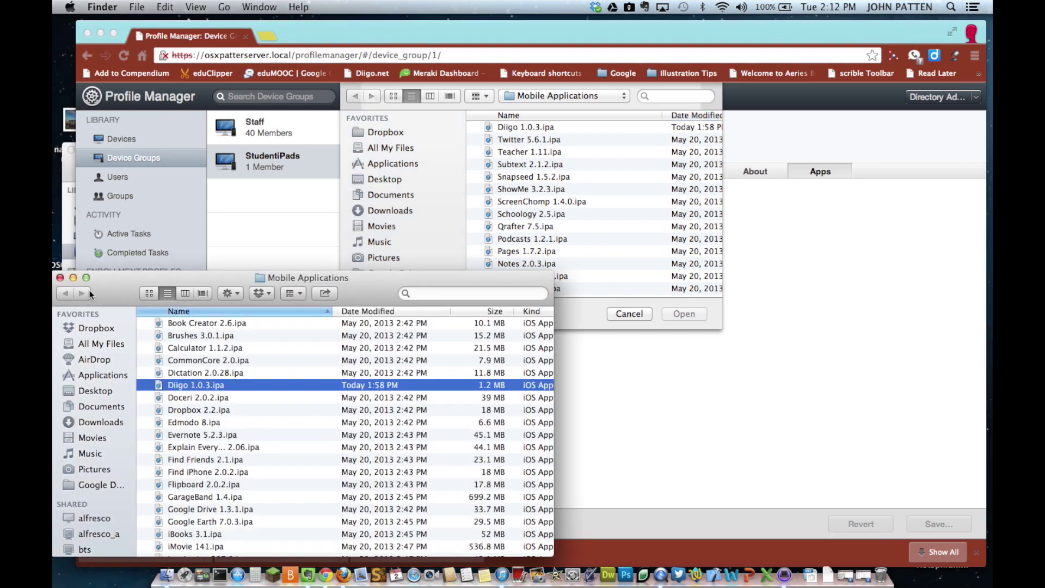
{"action": "left_click_drag", "start_coordinate": [191, 383], "coordinate": [630, 157]}
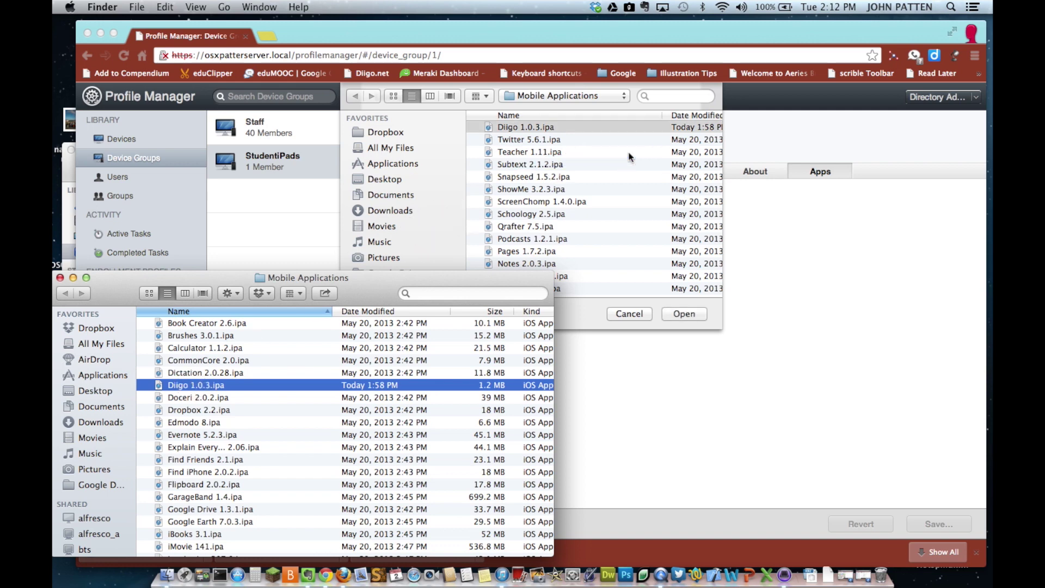
{"action": "left_click", "coordinate": [522, 127]}
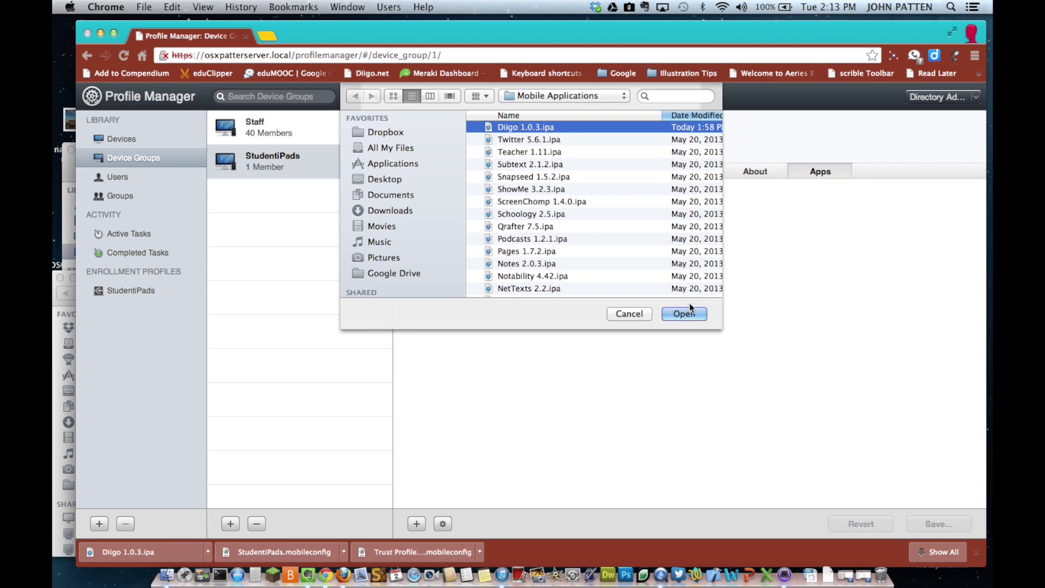
{"action": "left_click", "coordinate": [684, 314]}
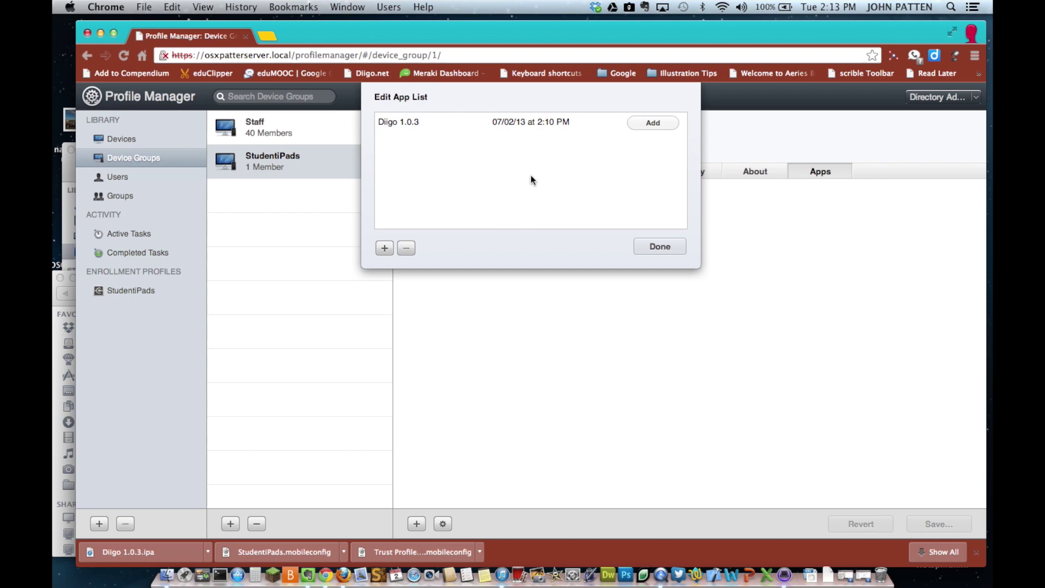
Add Diigo 1.0.3 to the group's apps and save the StudentiPads changes.
{"action": "left_click", "coordinate": [652, 123]}
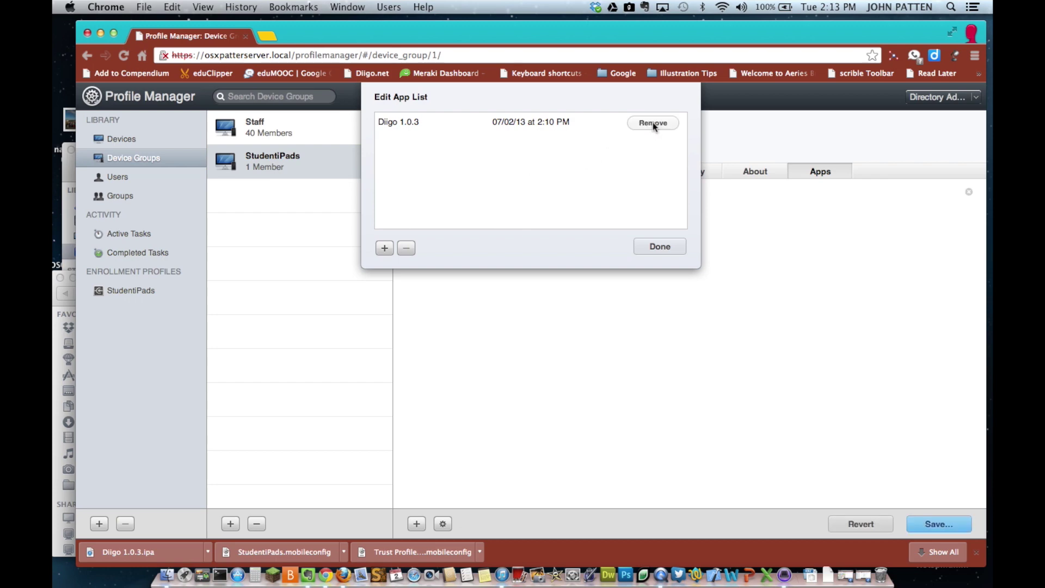
{"action": "left_click", "coordinate": [658, 247]}
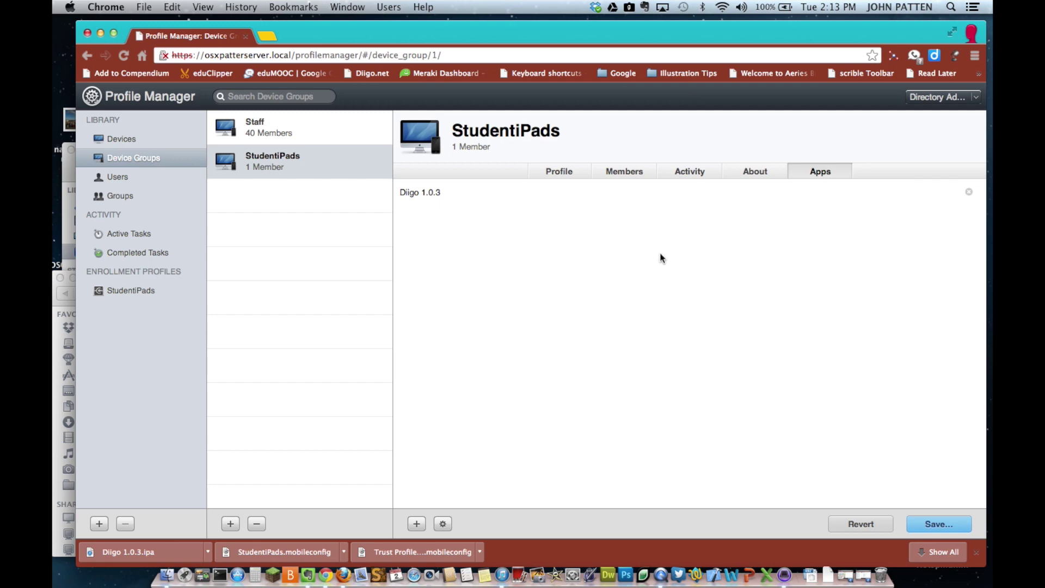
{"action": "left_click", "coordinate": [940, 524]}
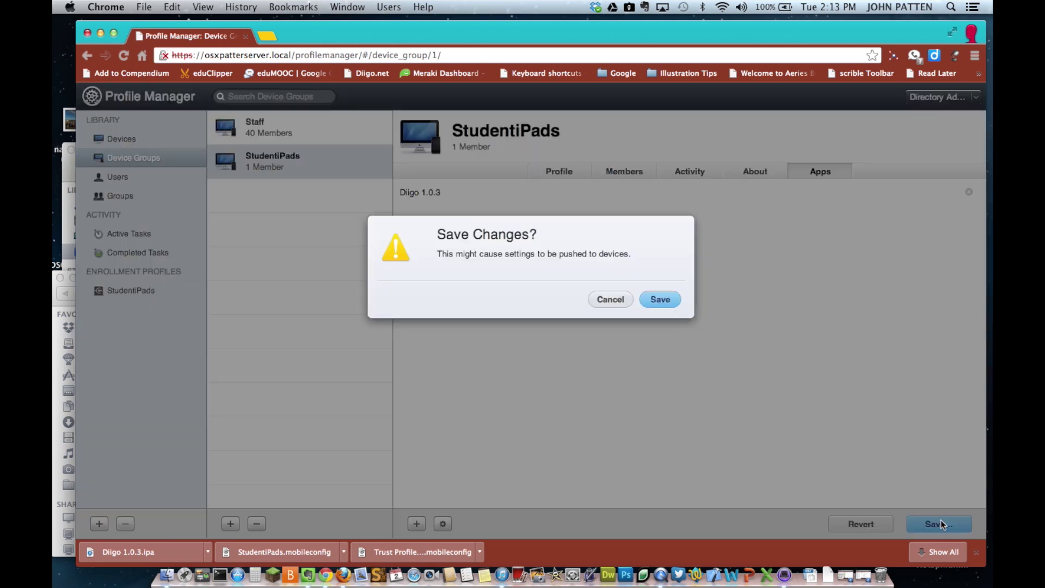
{"action": "left_click", "coordinate": [660, 300]}
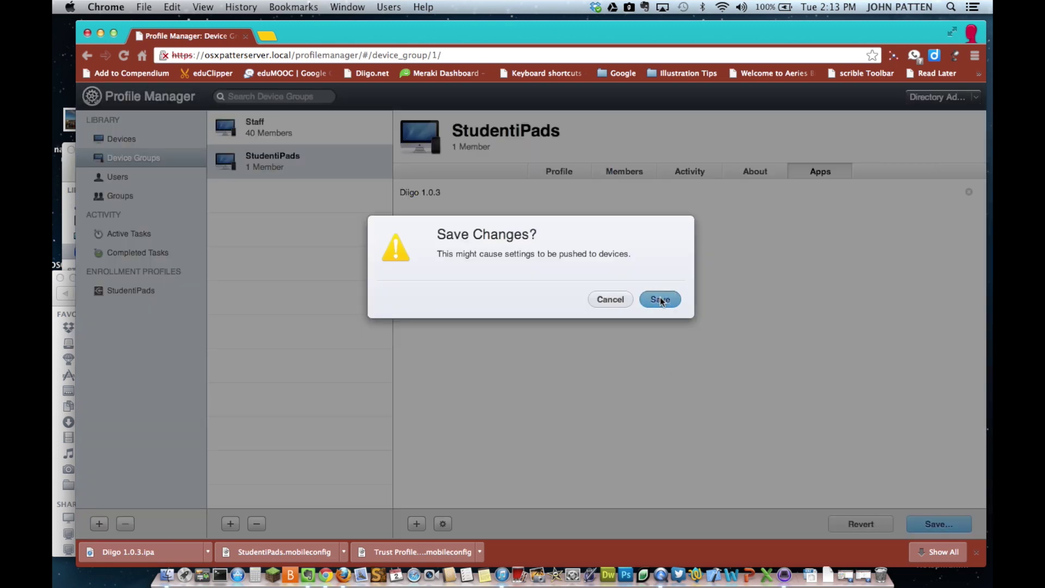